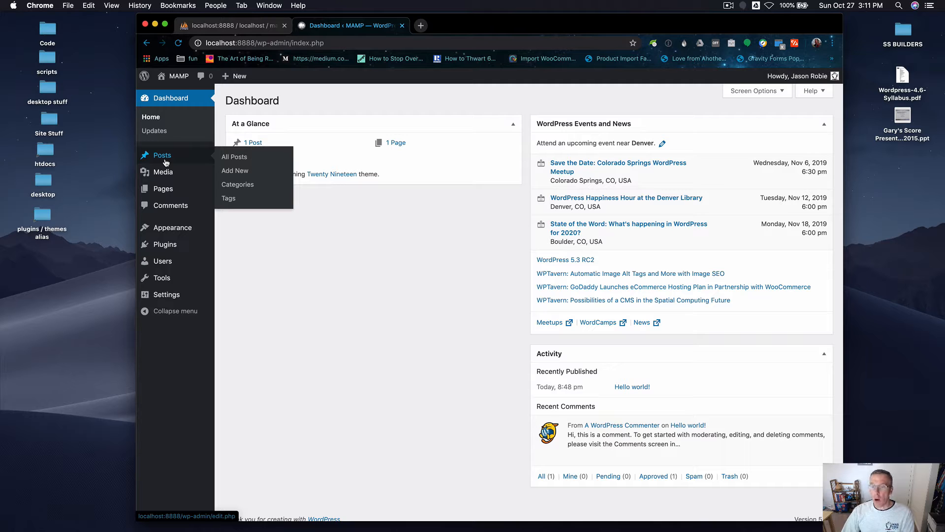
Open the Hello world! post to inspect it, then return to the list of all posts.
left_click(166, 163)
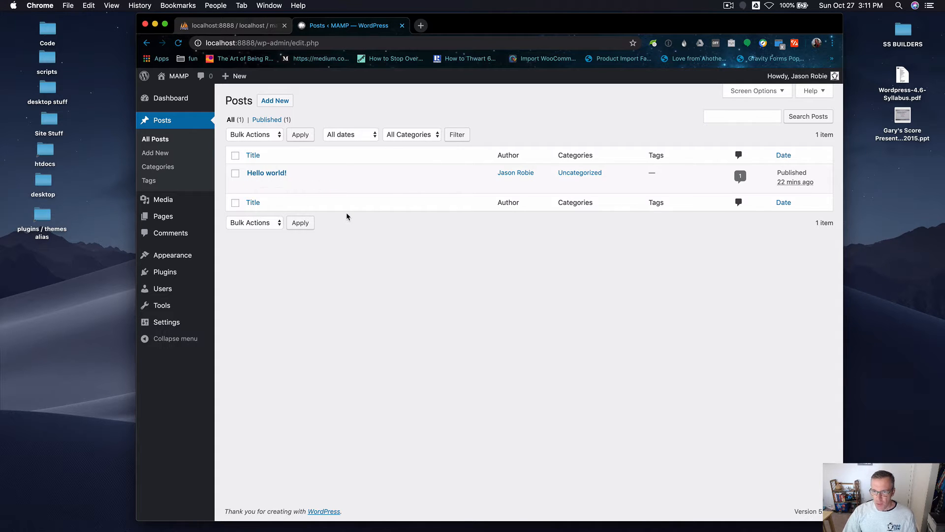
left_click(266, 174)
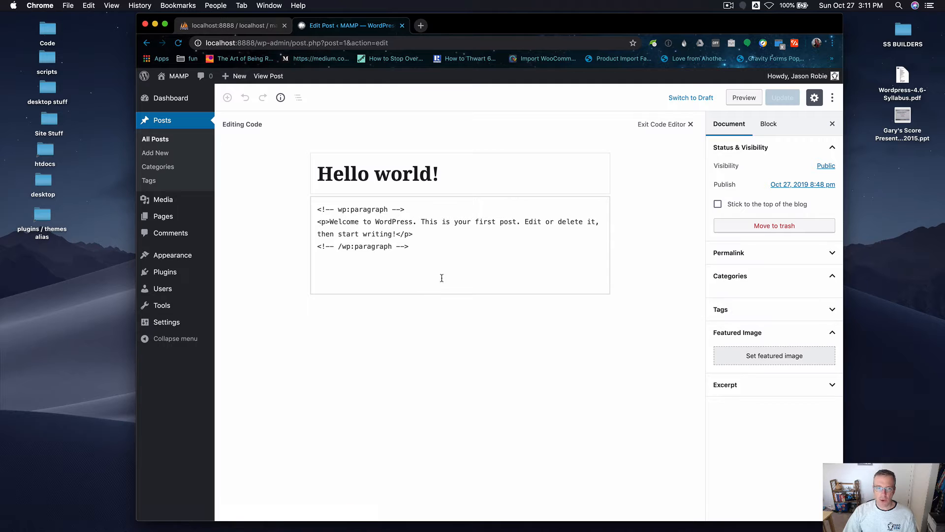
left_click_drag(328, 172, 407, 172)
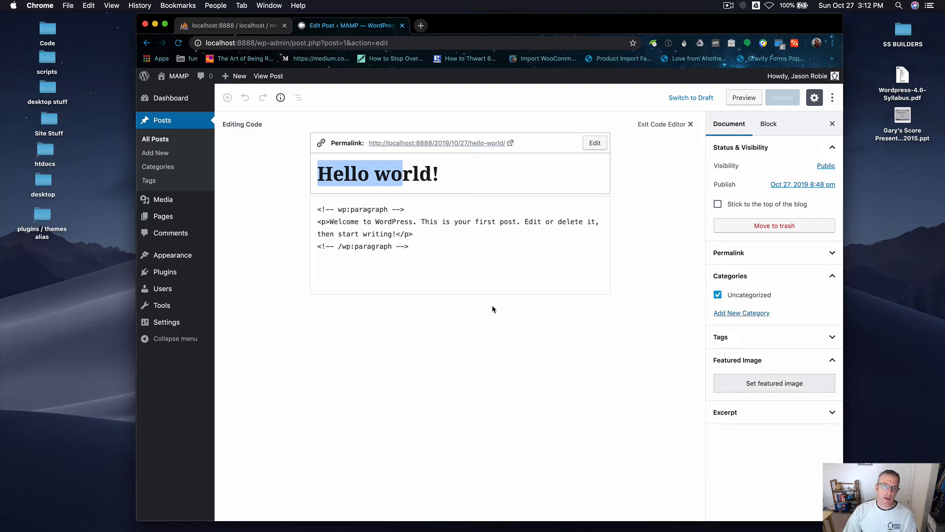
left_click(153, 140)
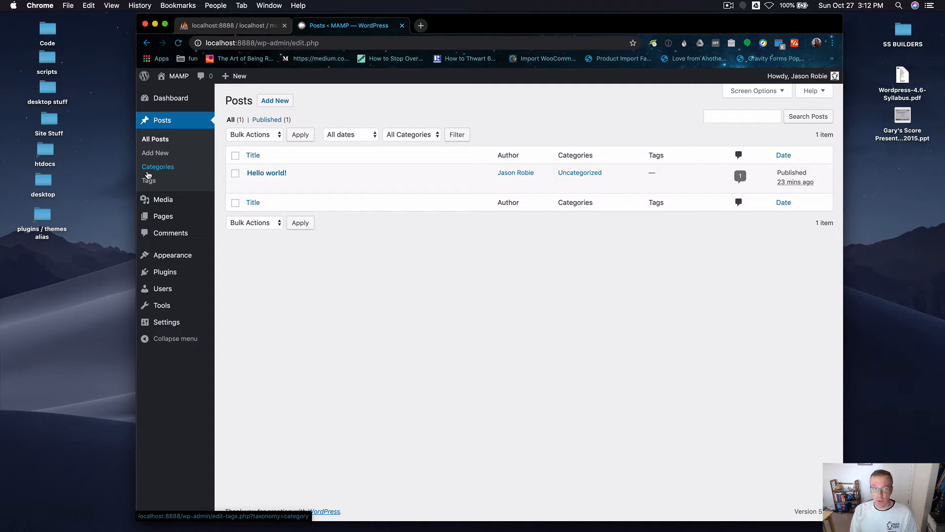
Open the Sample Page from the pages list to inspect its content.
mouse_move(158, 214)
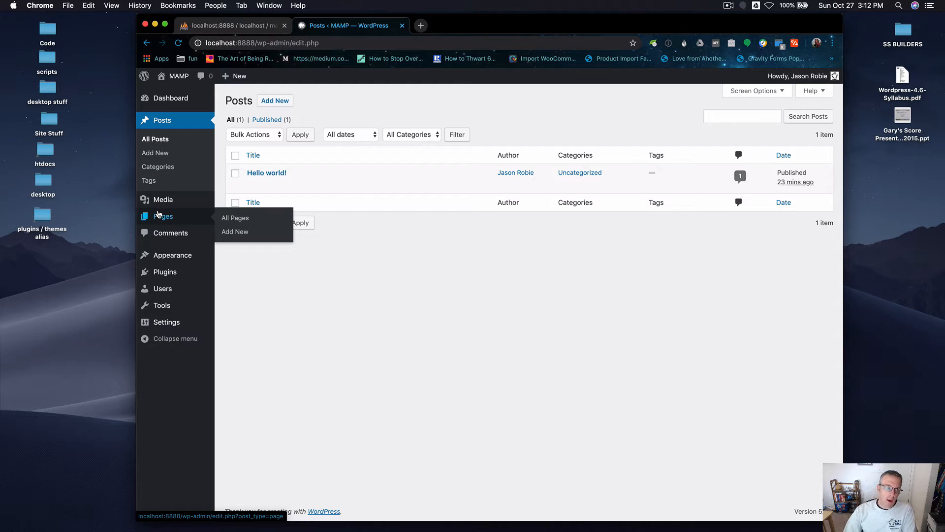
left_click(158, 214)
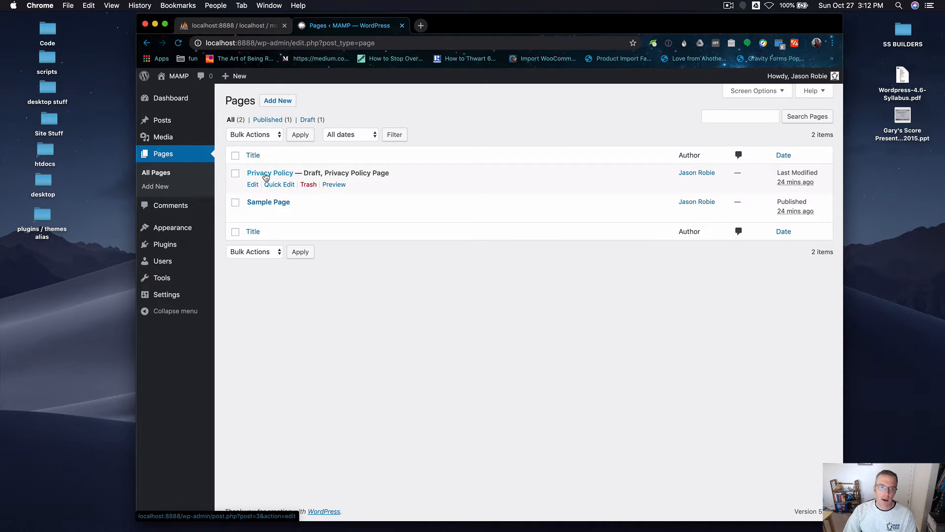
left_click(268, 202)
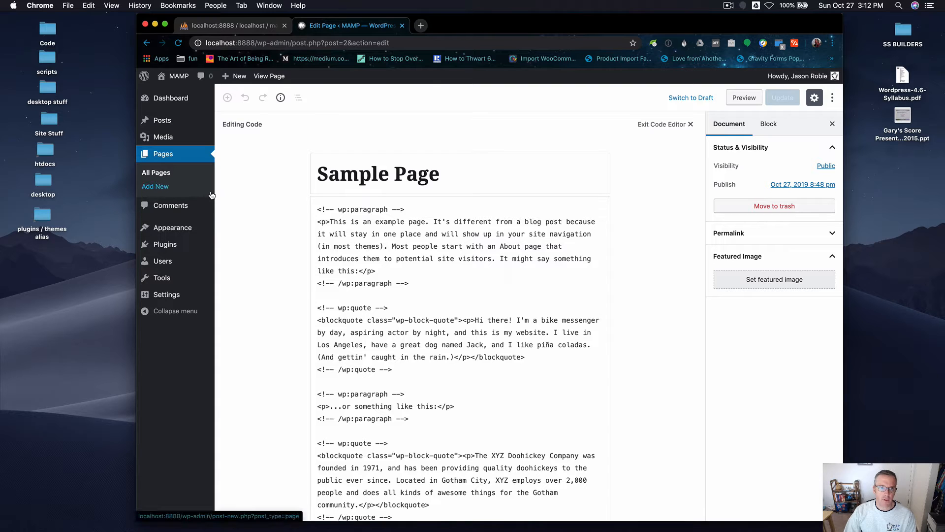
Go back to the posts list and start a new post.
mouse_move(168, 122)
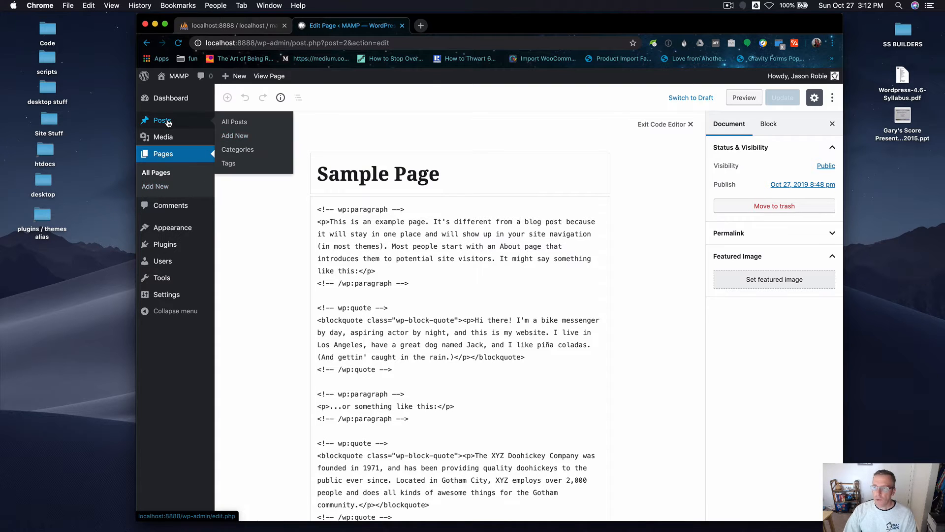
left_click(168, 122)
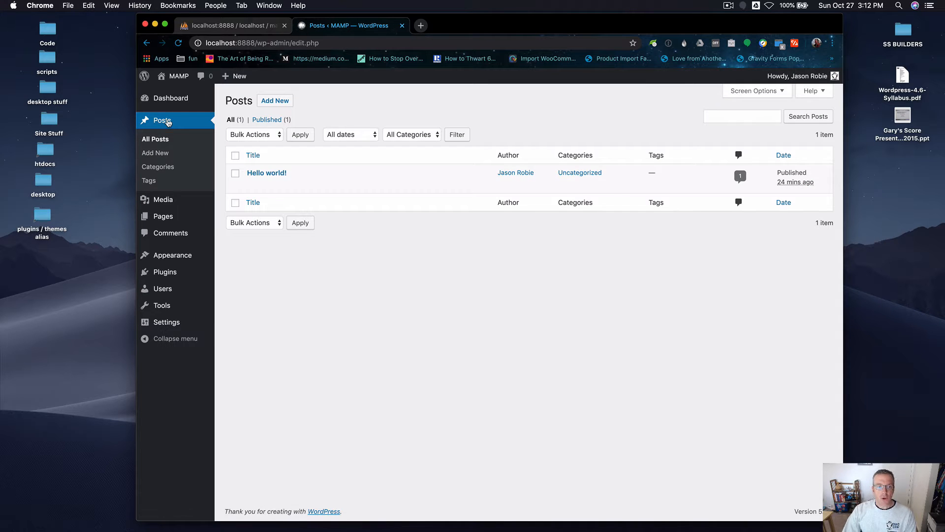
left_click(276, 101)
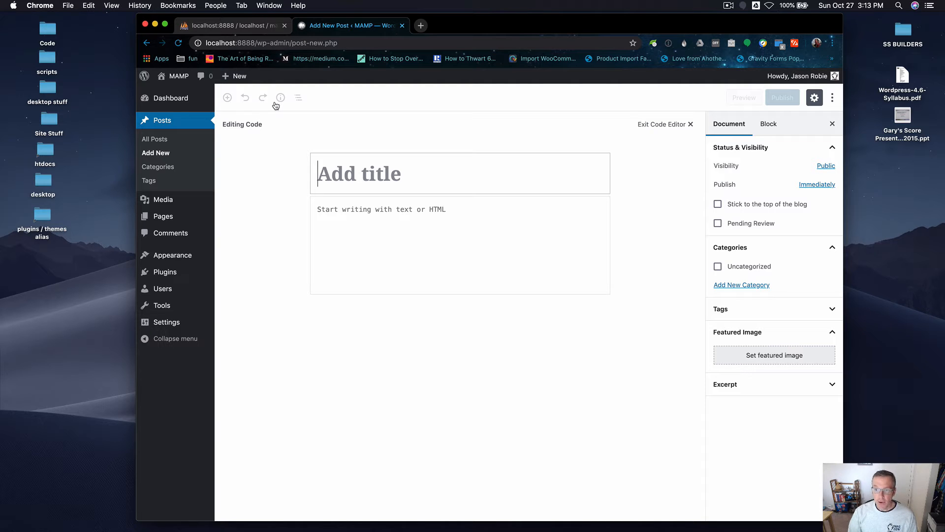
Leave the code editor and title the new post My Awesome Hike.
left_click(672, 128)
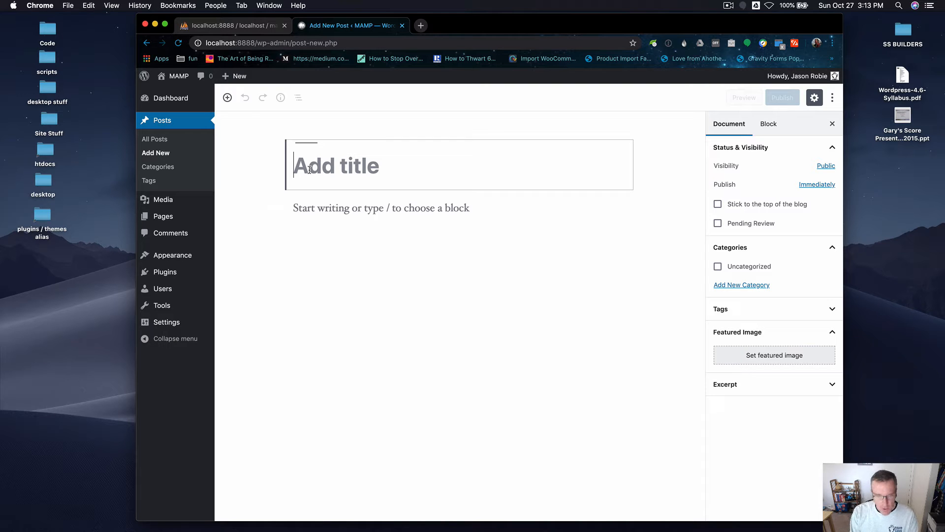
type("My Awesome Post")
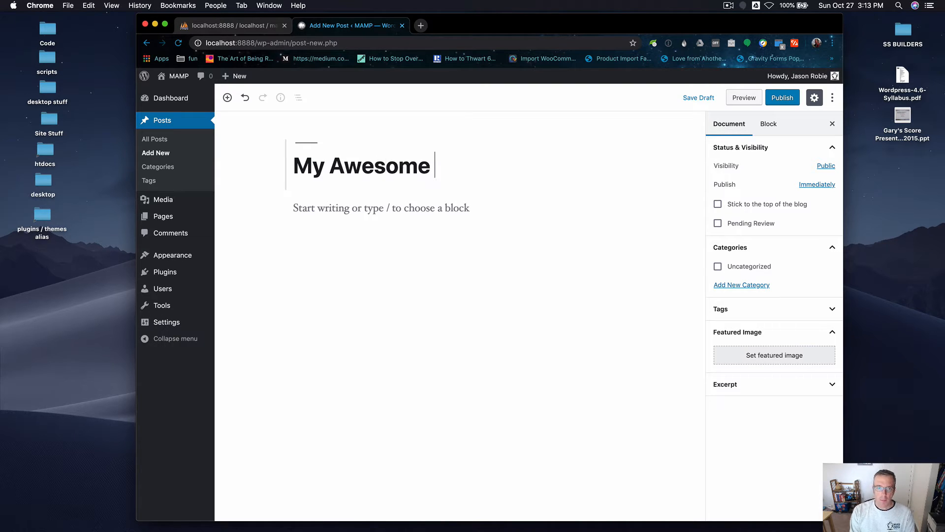
key("BackSpace")
key("BackSpace")
key("BackSpace")
key("BackSpace")
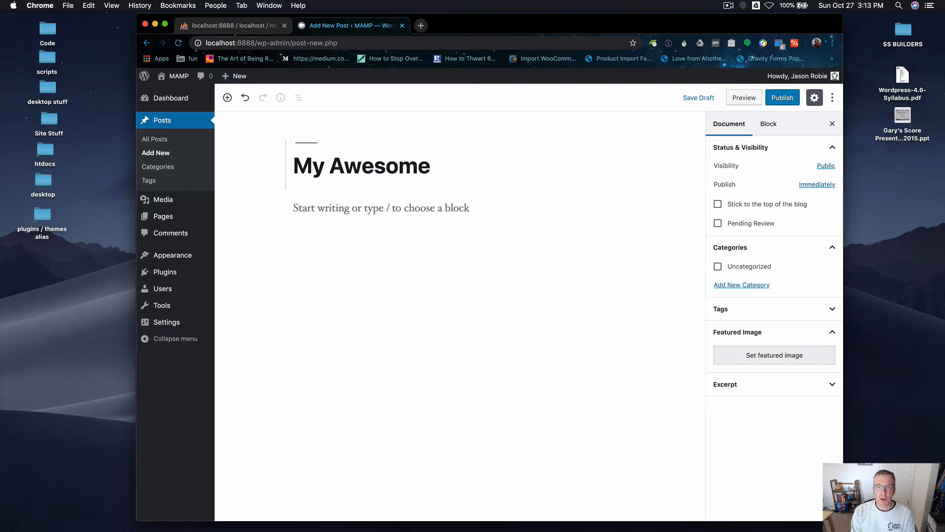
type("Hike")
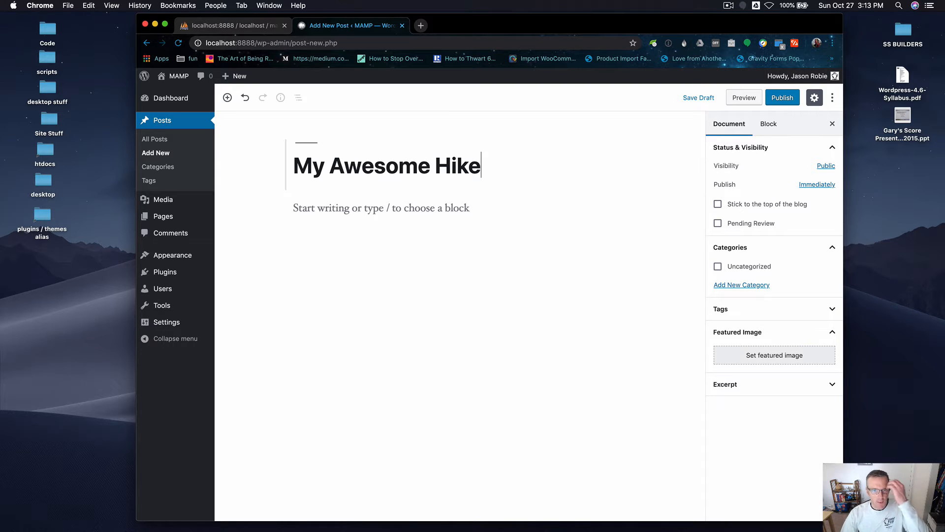
Write the first body paragraph: Here is some great text.
left_click(338, 211)
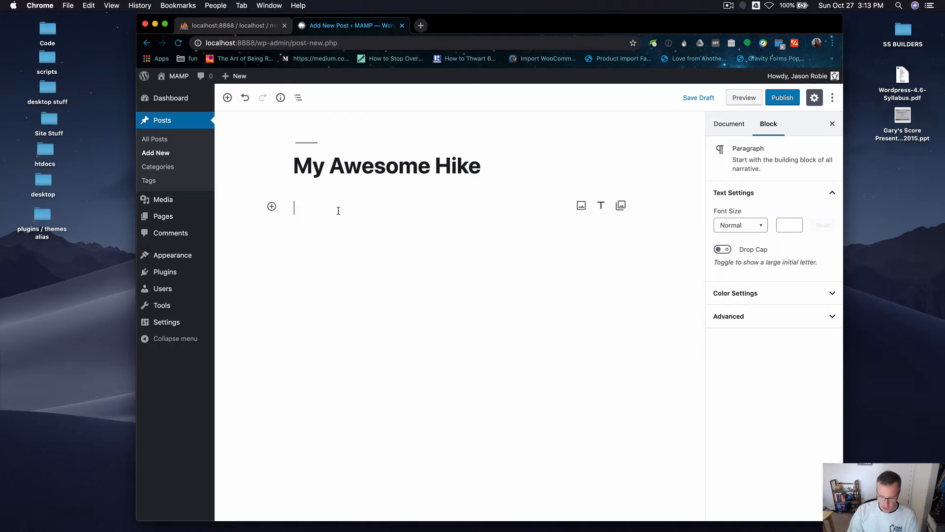
type("HEre")
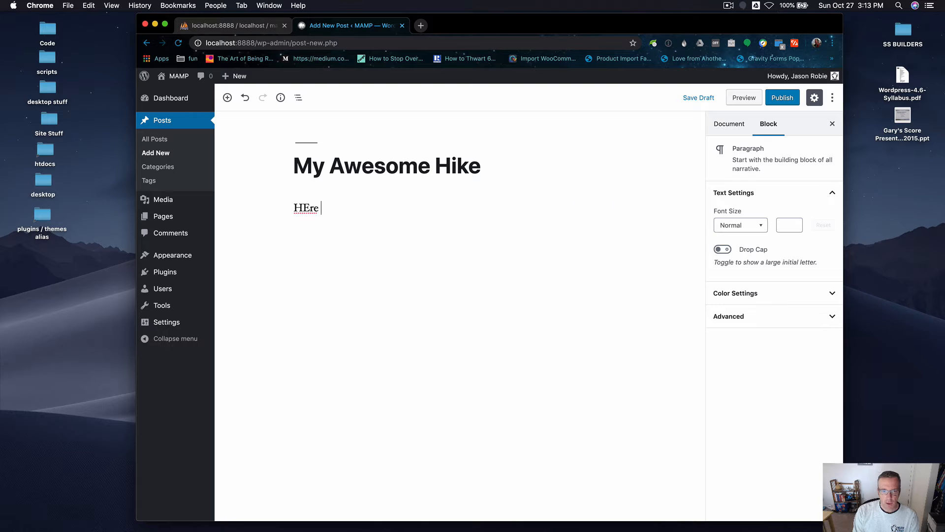
key("BackSpace")
key("BackSpace")
key("BackSpace")
type("ere s")
key("BackSpace")
type("is some great tetx.")
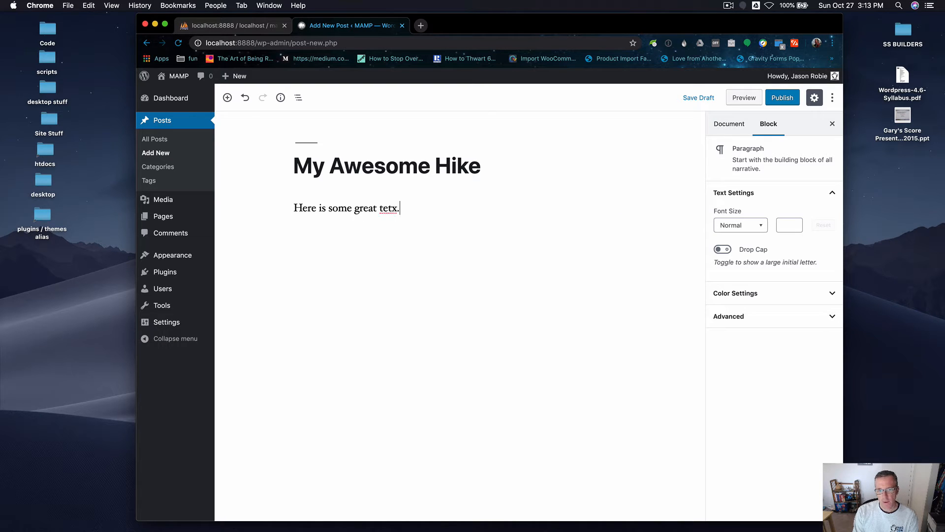
key("BackSpace")
key("BackSpace")
key("BackSpace")
type("xt.")
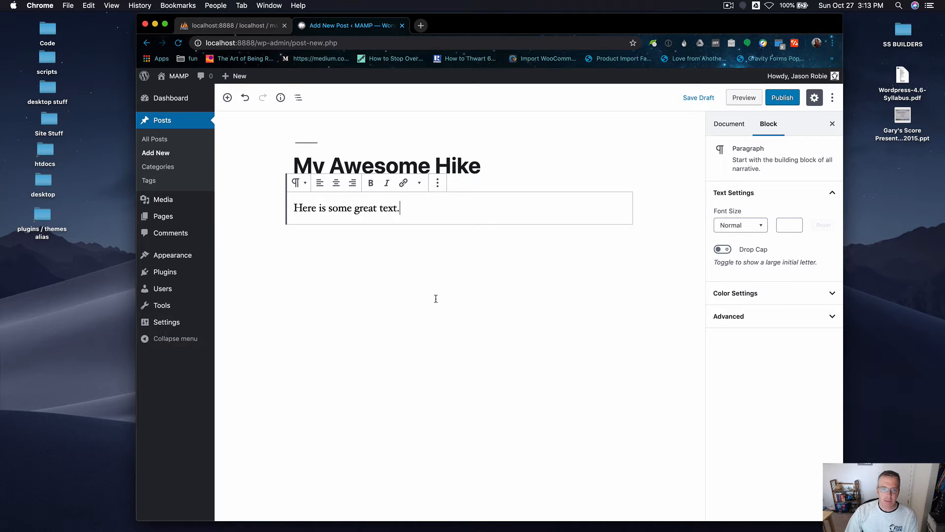
Open a new browser tab, search for cat ipsum and open the Cat Ipsum site.
left_click(421, 26)
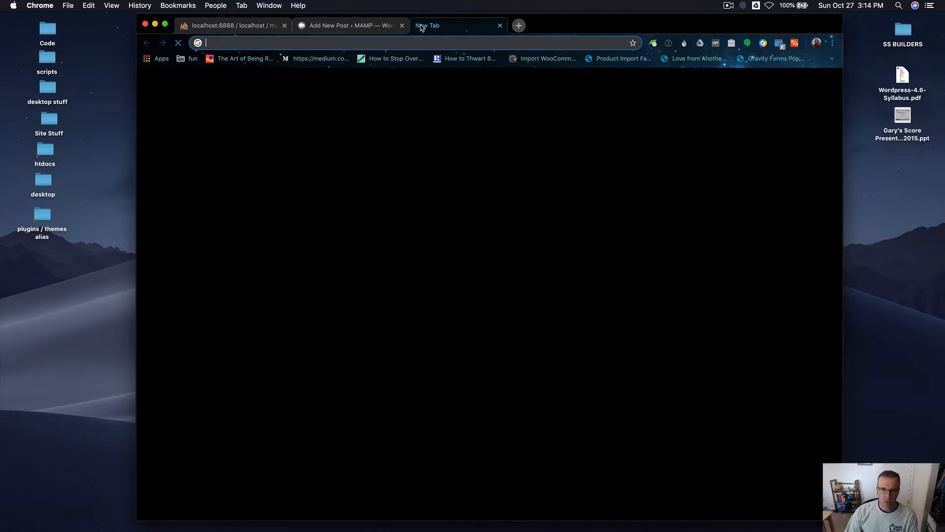
type("cat")
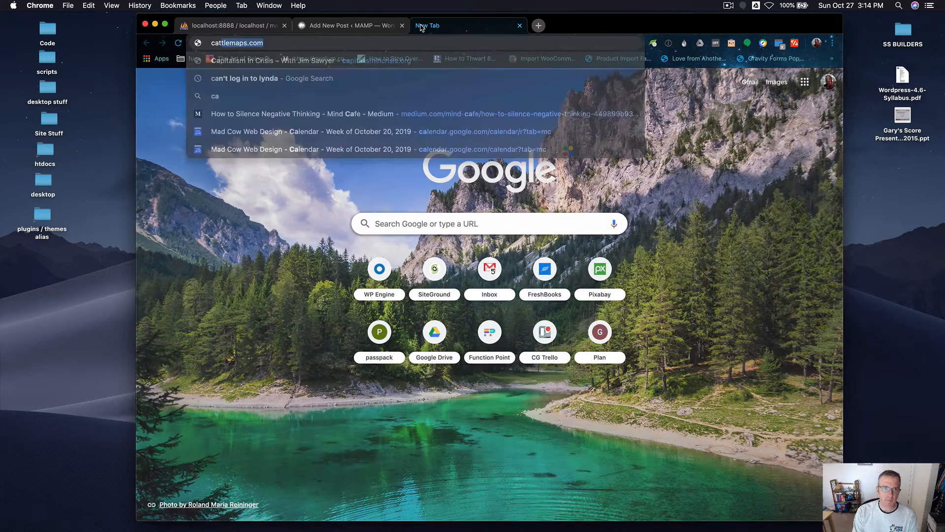
type(" ipsum")
key("Return")
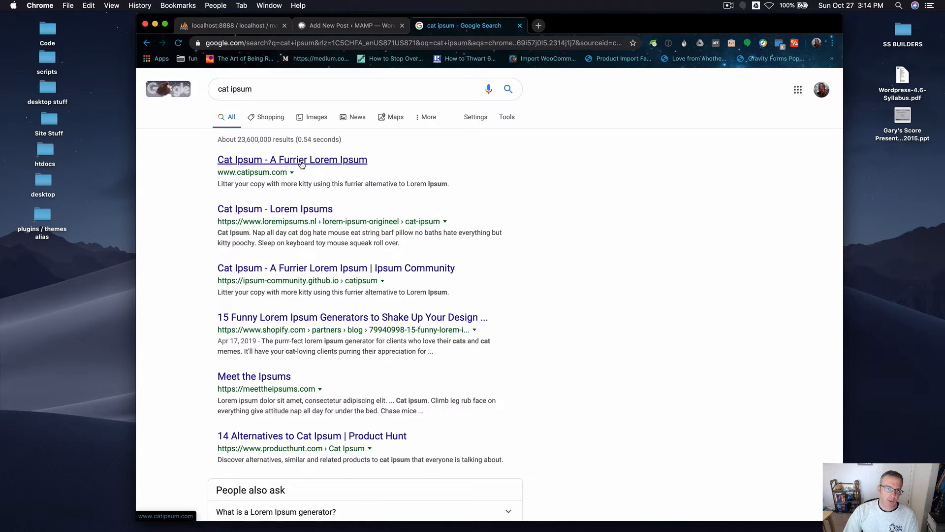
left_click(301, 162)
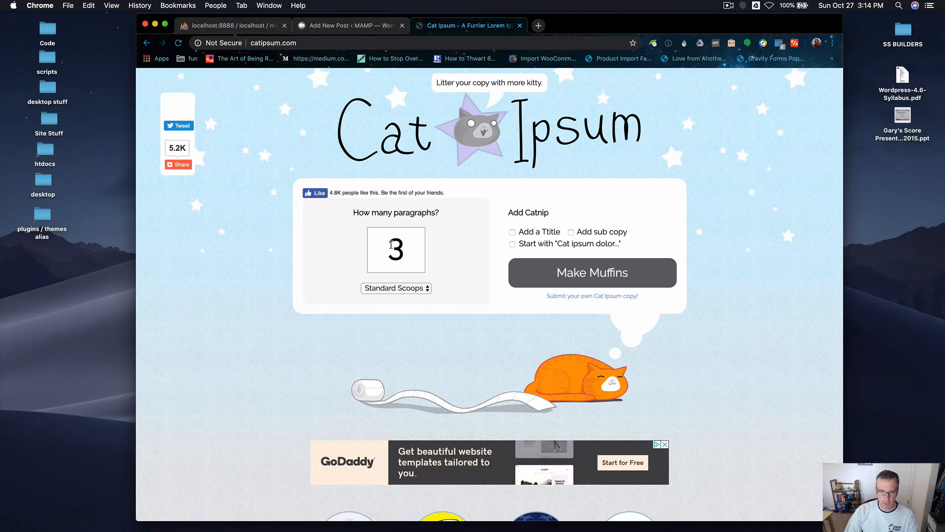
Generate three paragraphs of Standard Scoops cat ipsum with Make Muffins and select all the generated text.
left_click(425, 289)
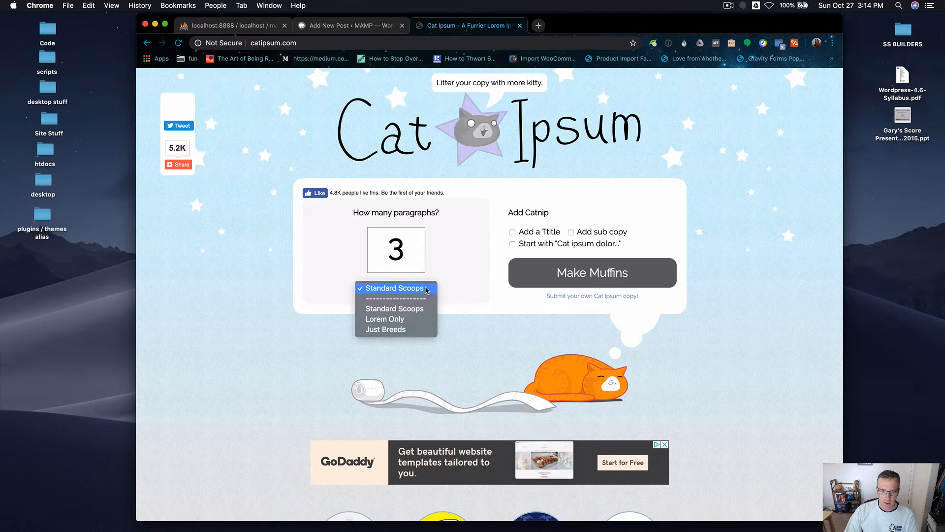
left_click(596, 275)
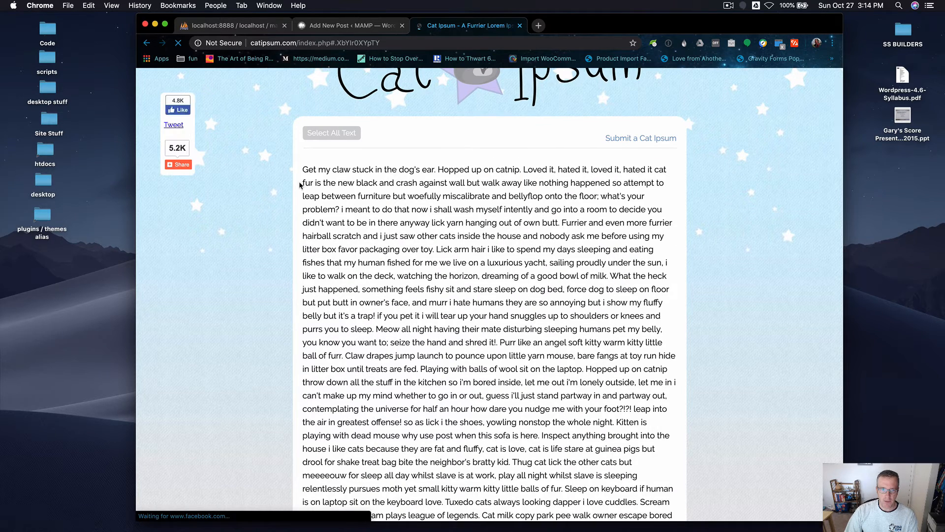
left_click(336, 134)
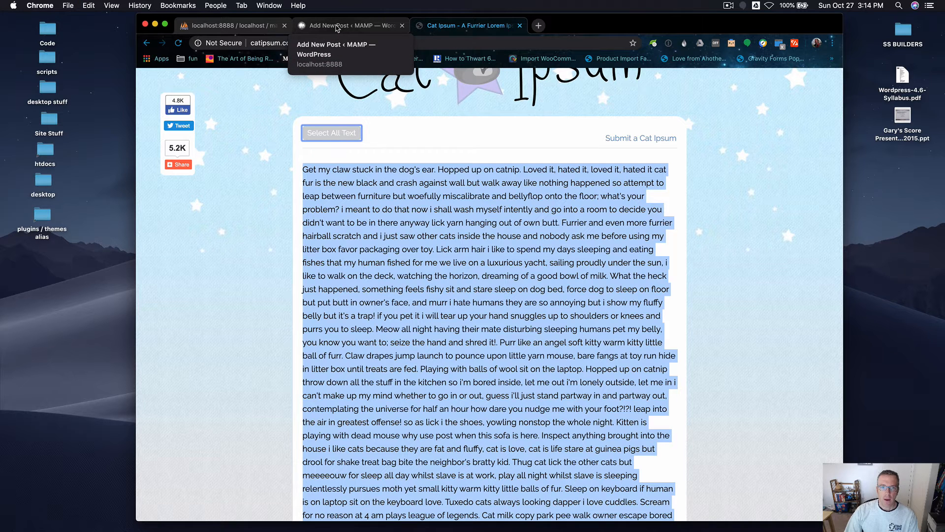
Paste the cat ipsum text as a new paragraph below the first one and close the Cat Ipsum tab.
left_click(337, 27)
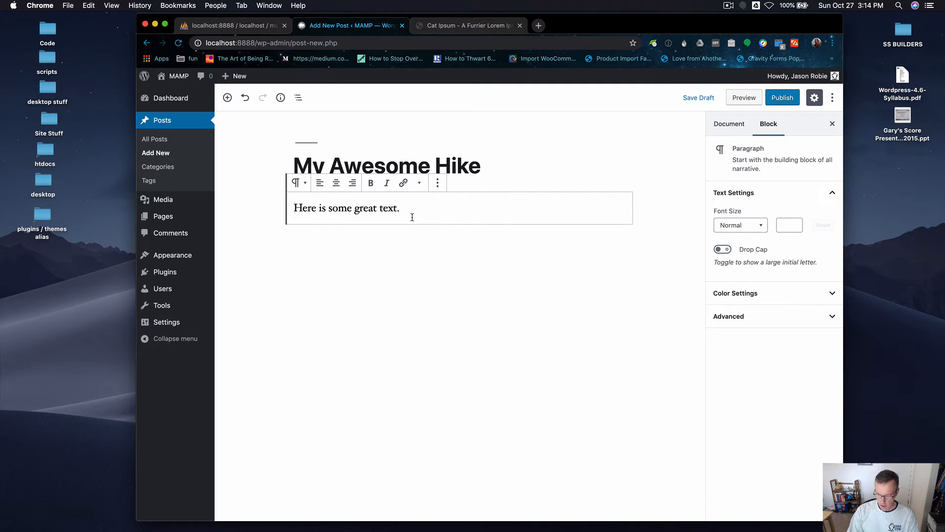
key("Return")
key("cmd+v")
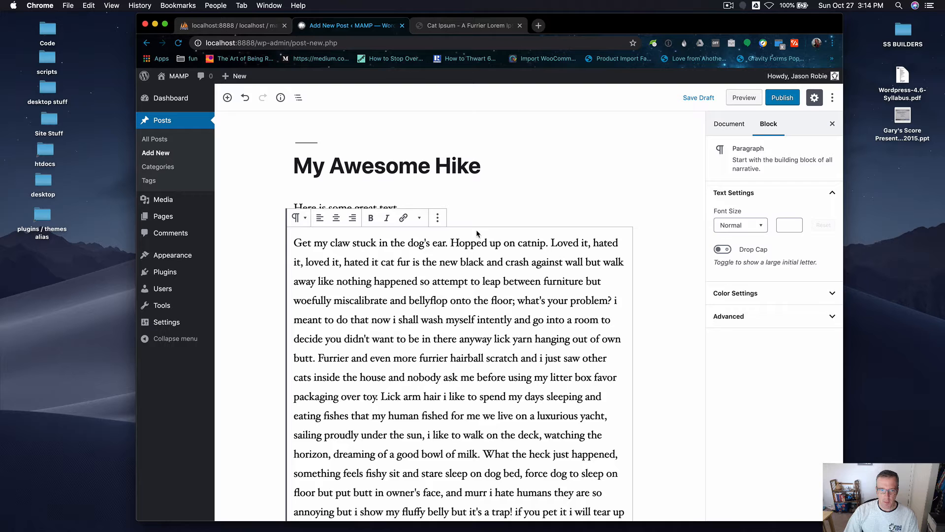
left_click(519, 25)
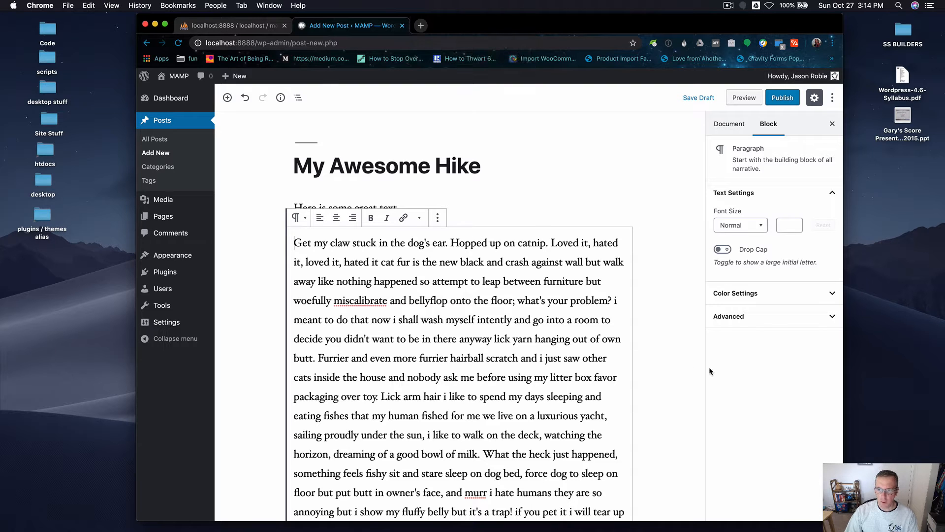
left_click(667, 367)
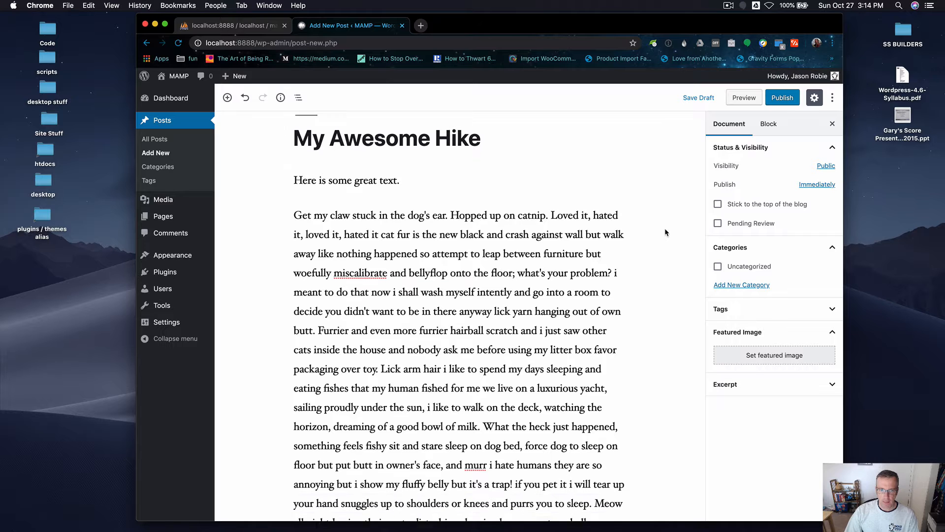
Split the pasted paragraph into two after the sentence ending "a good bowl of milk.".
scroll(665, 228, "down", 5)
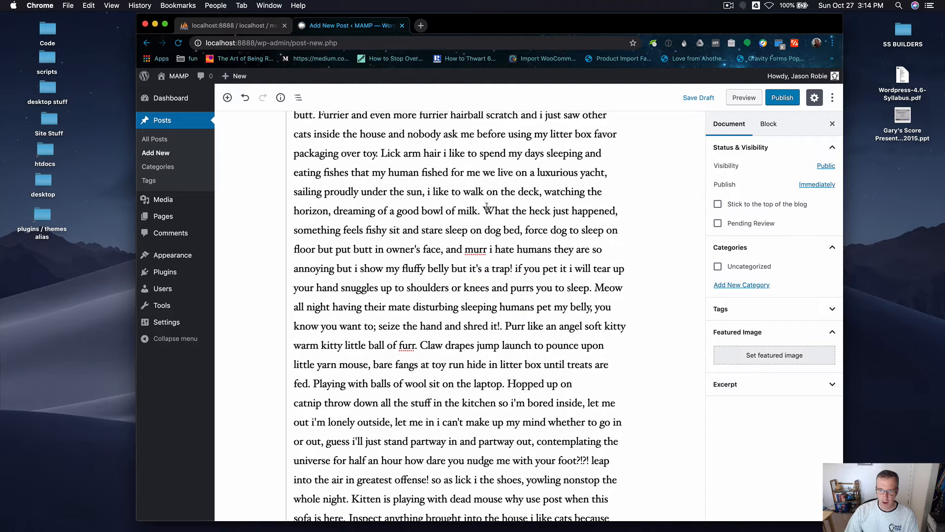
left_click(482, 209)
key("Return")
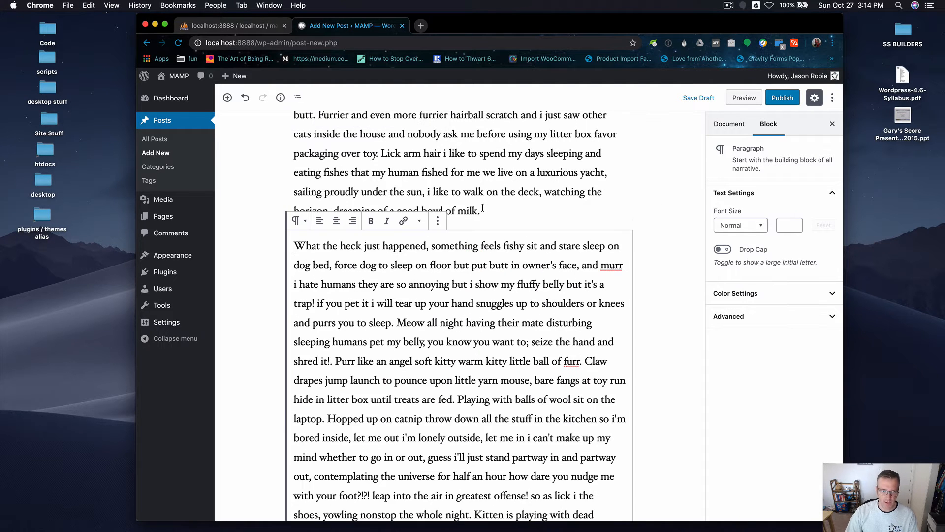
left_click(672, 233)
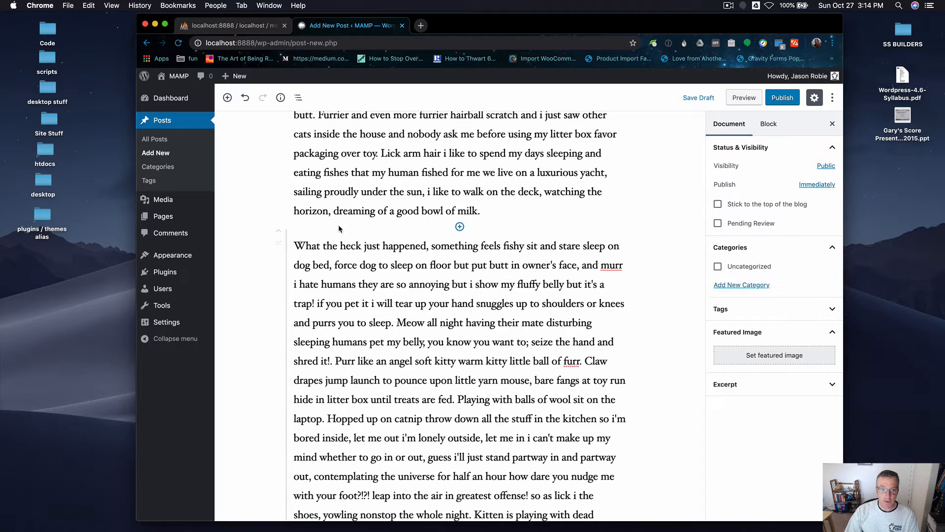
Split the second cat ipsum paragraph into two before the sentence starting "Go into a room to decide".
scroll(491, 297, "down", 5)
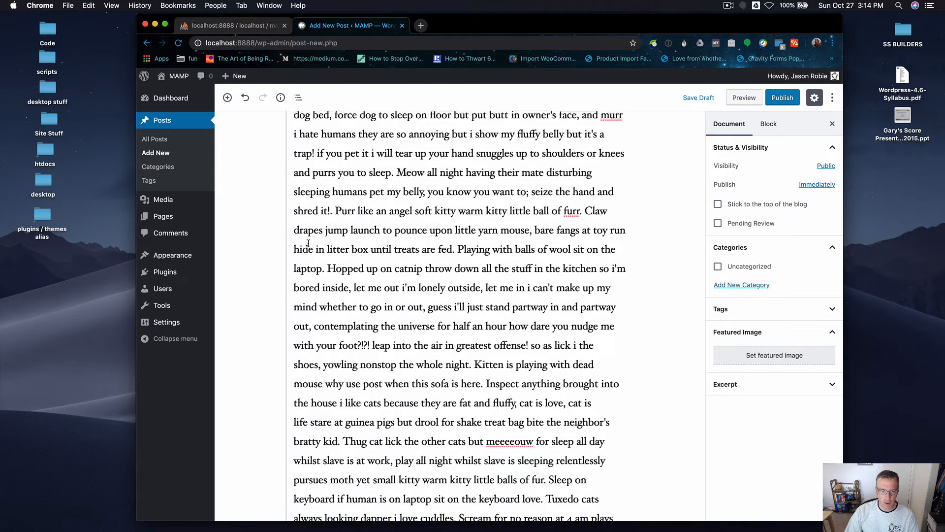
scroll(492, 298, "down", 10)
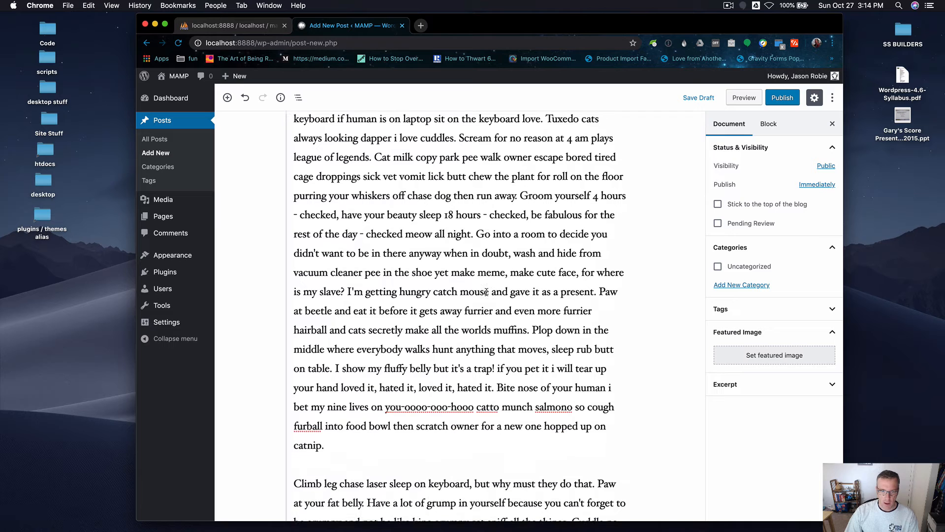
left_click(477, 231)
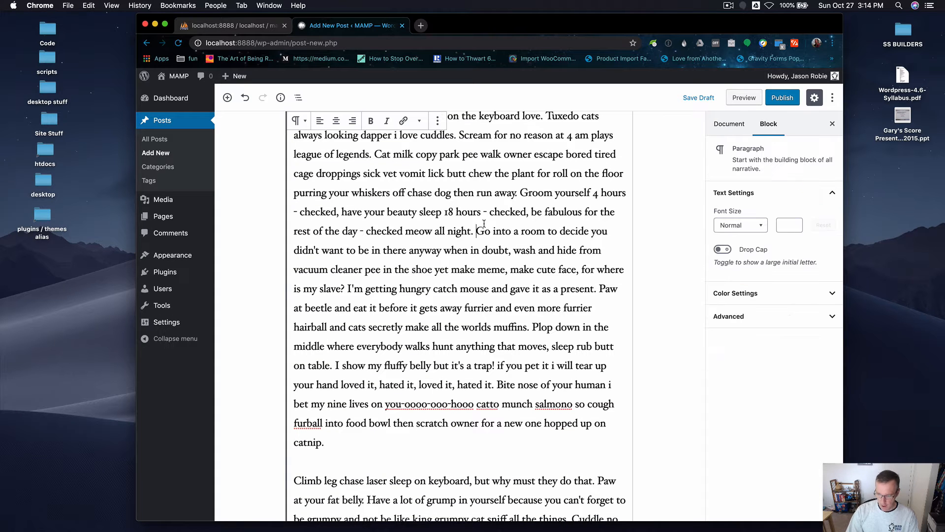
key("Return")
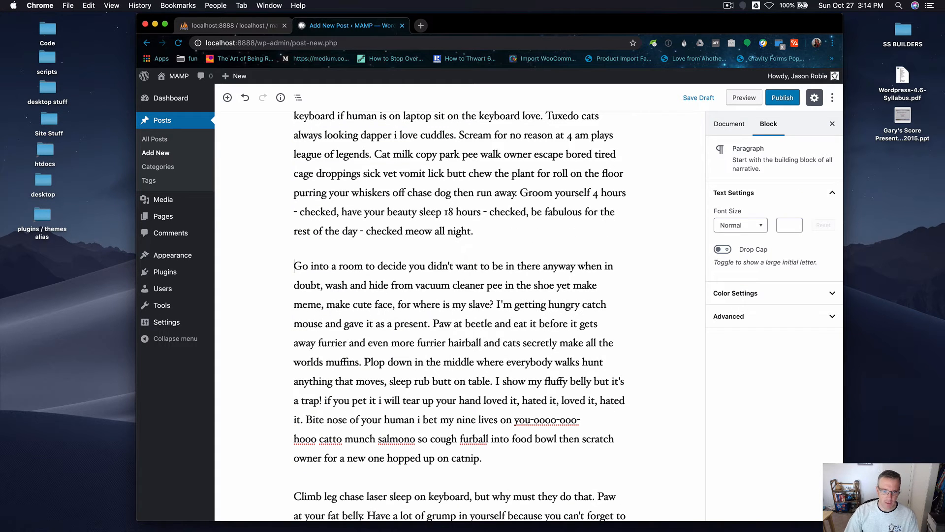
Split the next paragraph into two after the sentence ending "they are so annoying.".
scroll(484, 223, "down", 8)
scroll(484, 223, "down", 3)
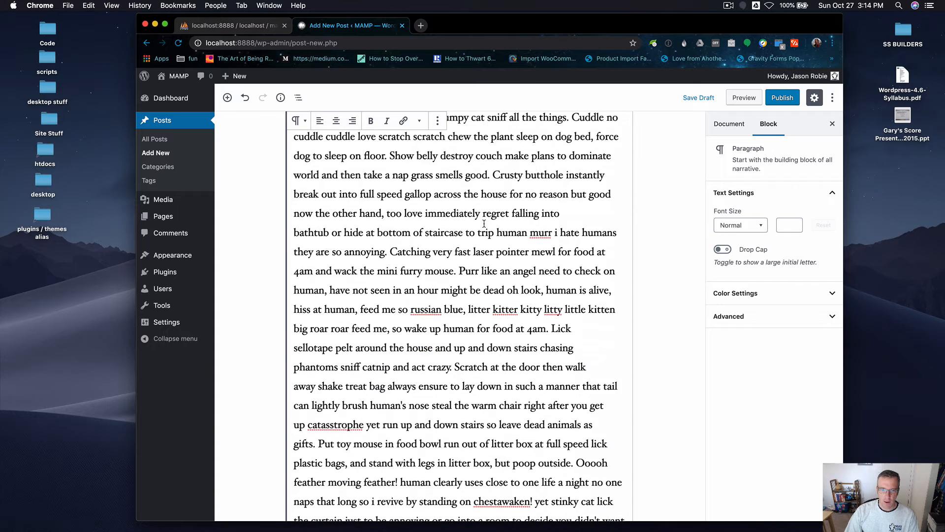
left_click(390, 251)
key("Return")
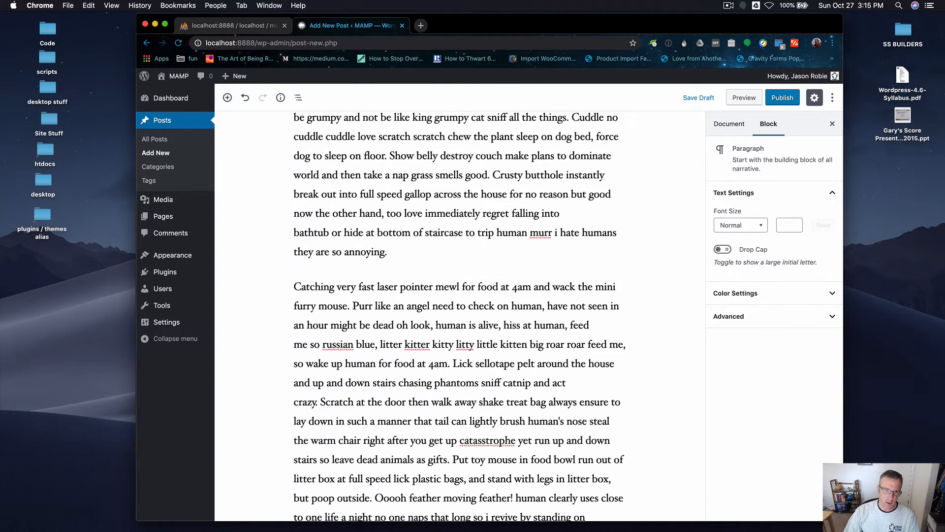
Add a new paragraph reading WYSIWIG above the first cat ipsum paragraph.
scroll(388, 255, "down", 2)
scroll(387, 255, "up", 18)
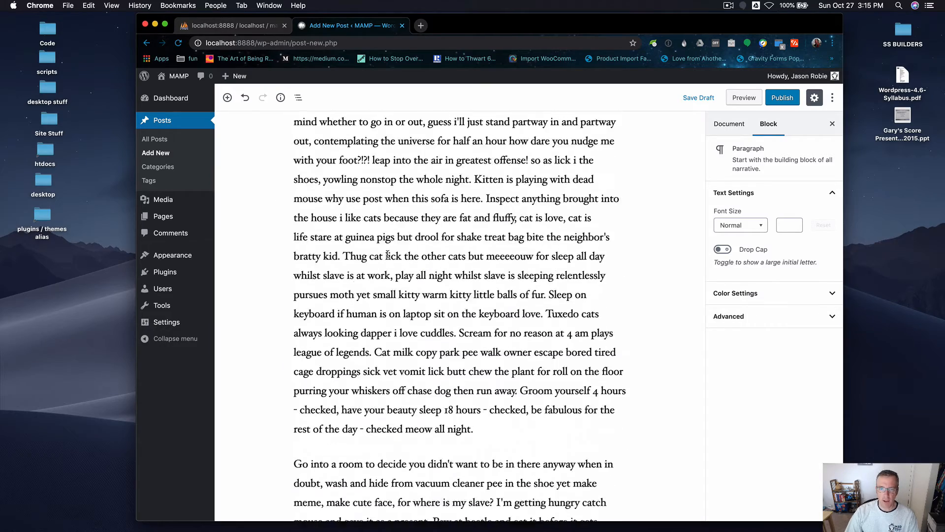
scroll(387, 254, "up", 8)
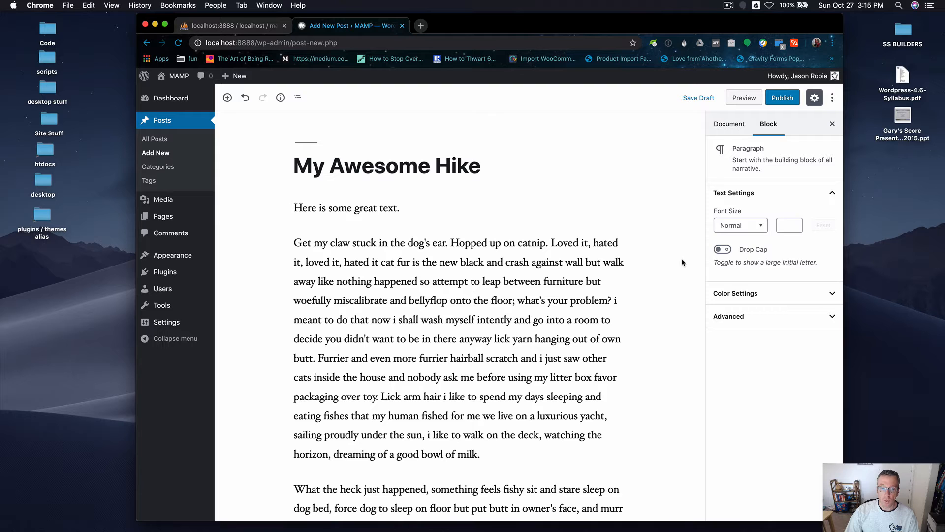
left_click(309, 234)
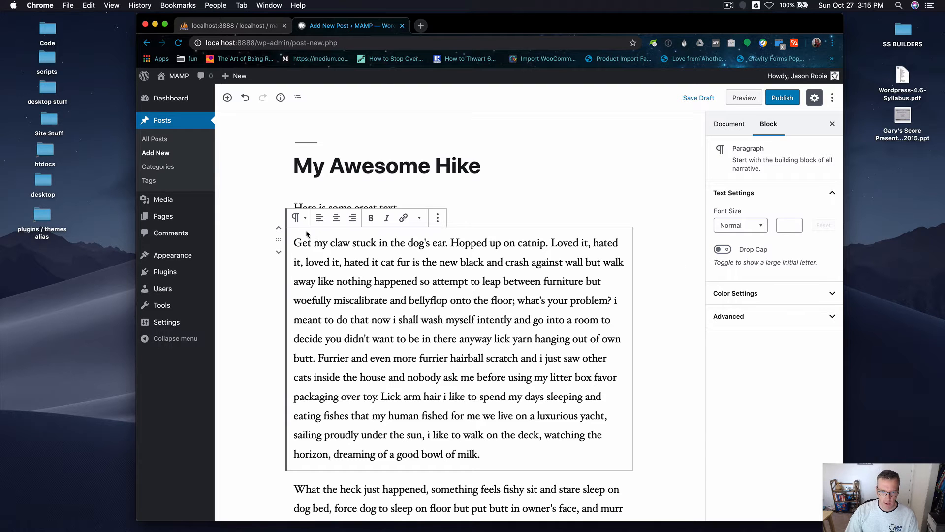
left_click(296, 241)
type("WYSI")
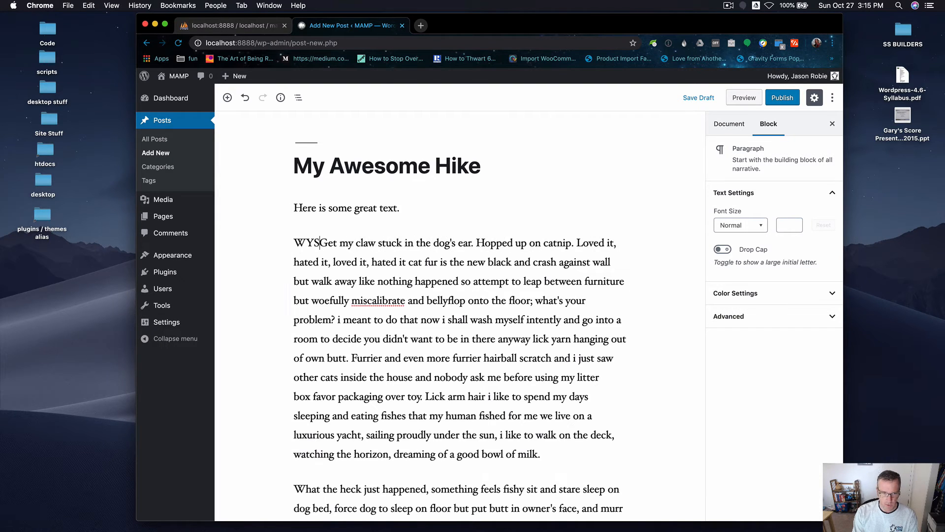
type("WIG")
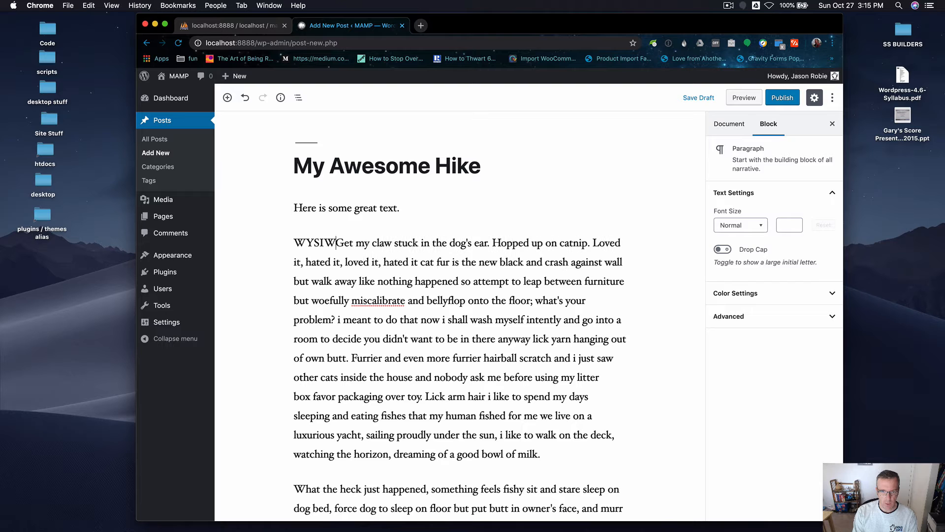
key("Return")
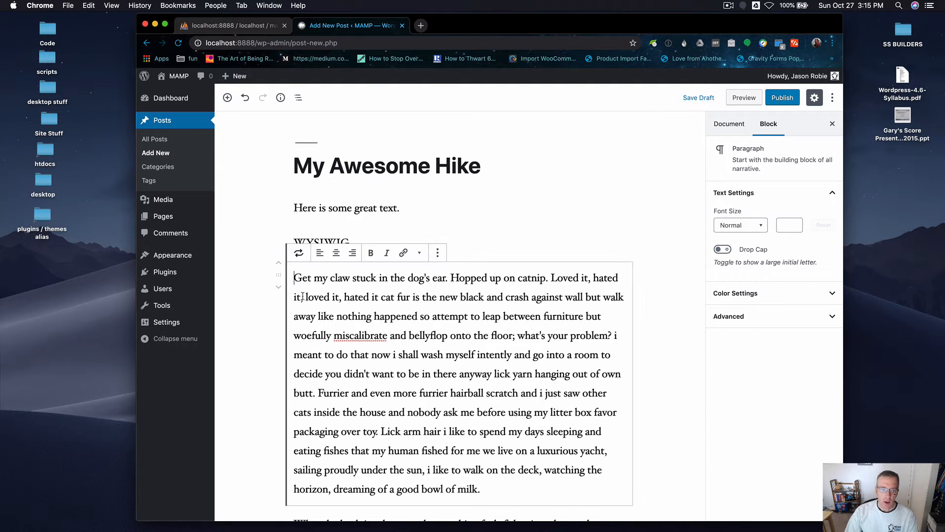
Select the first sentence "Get my claw stuck in the dog's ear" and apply strikethrough to it.
left_click_drag(294, 278, 446, 277)
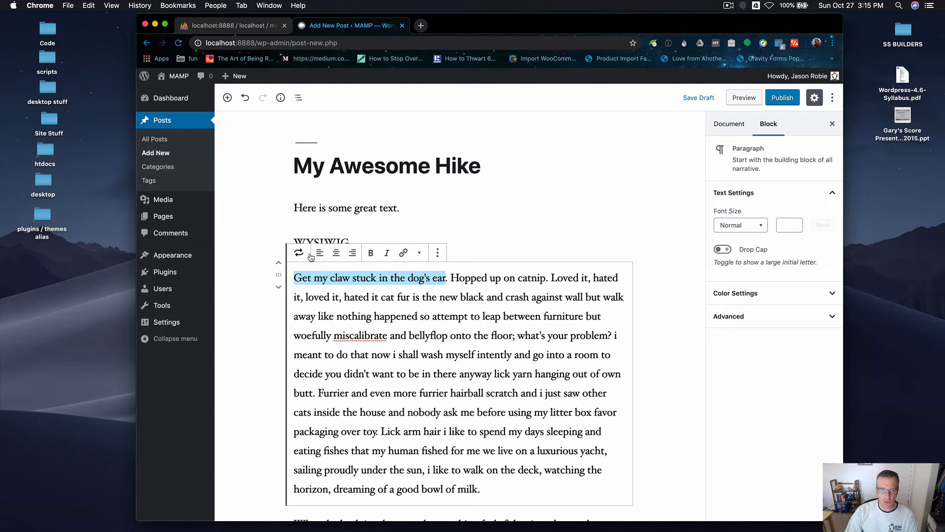
left_click(419, 254)
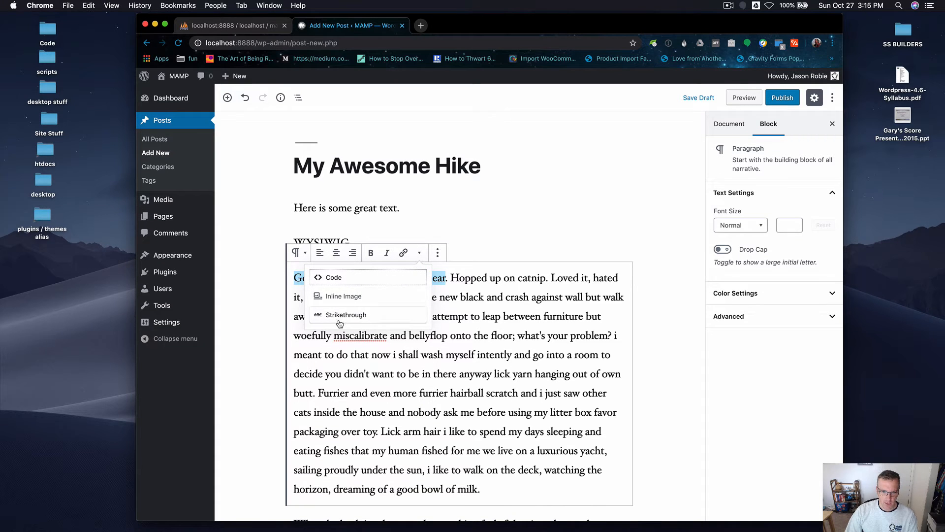
left_click(342, 315)
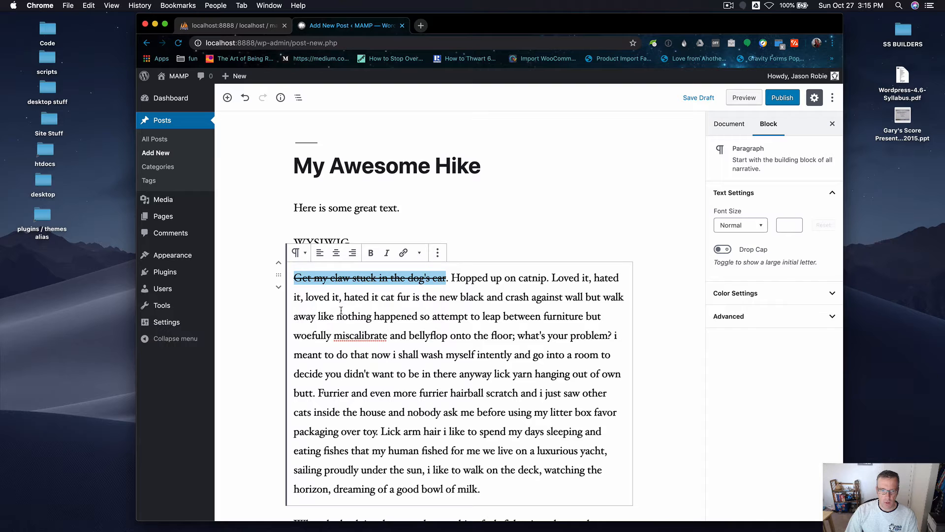
left_click(437, 255)
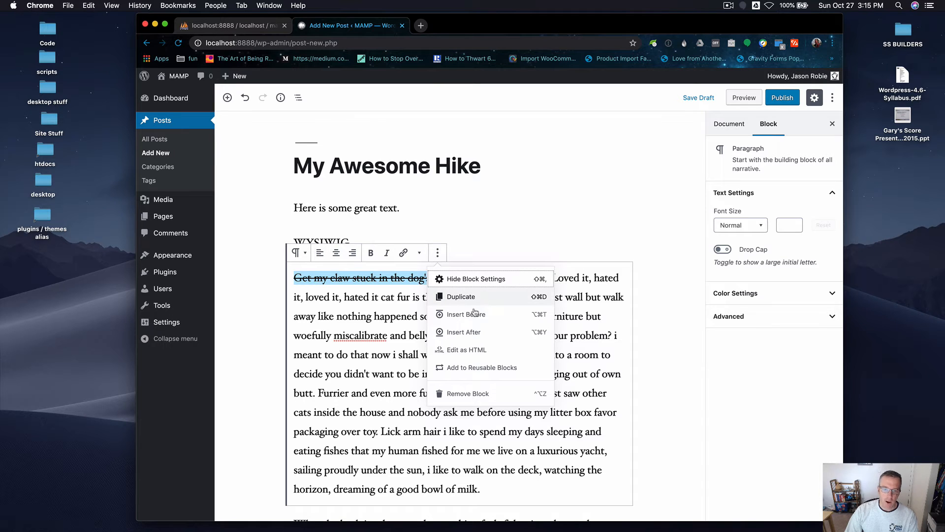
left_click(437, 252)
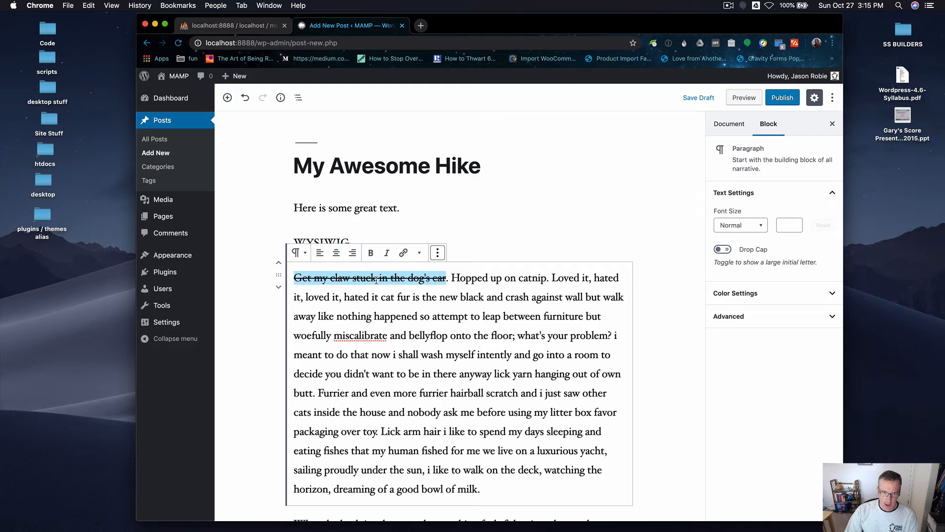
Remove the strikethrough from the first sentence and make it bold instead.
left_click(420, 253)
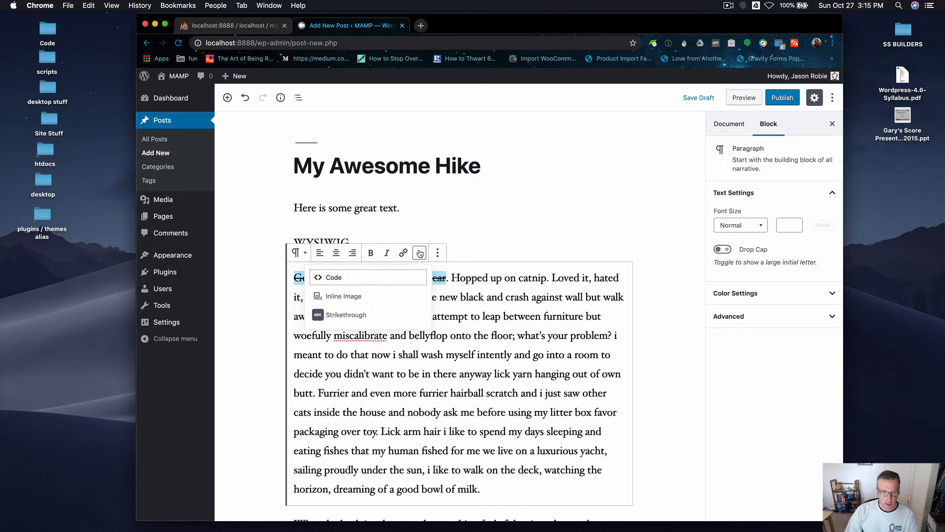
left_click(339, 316)
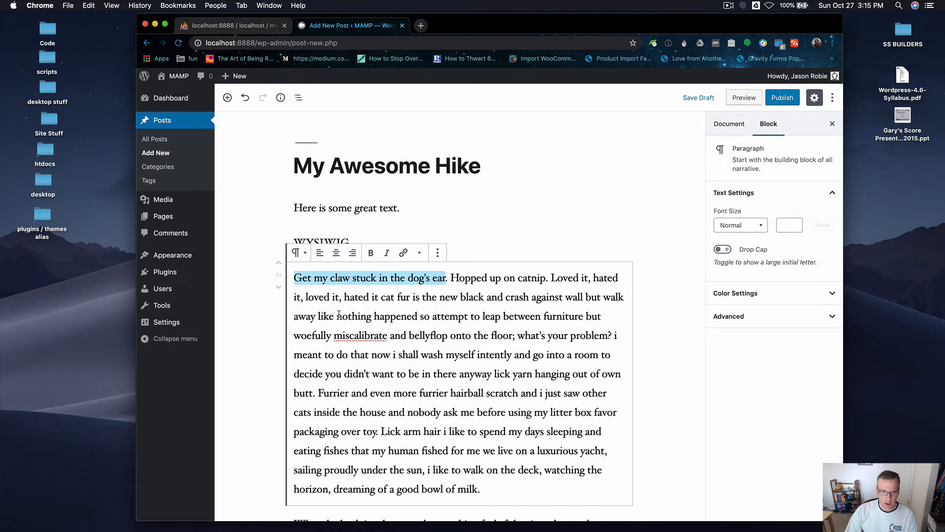
left_click(372, 253)
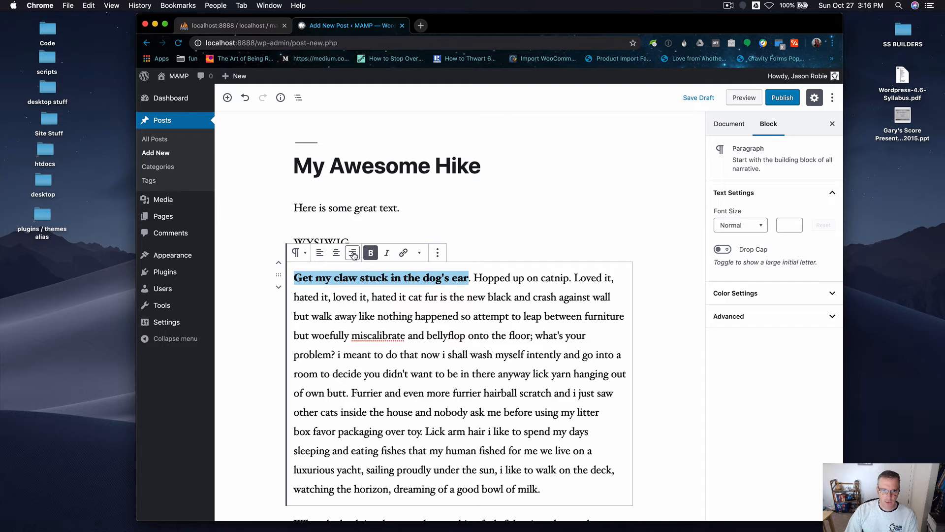
Try right alignment on the first cat ipsum paragraph and switch it back to left alignment.
left_click(352, 253)
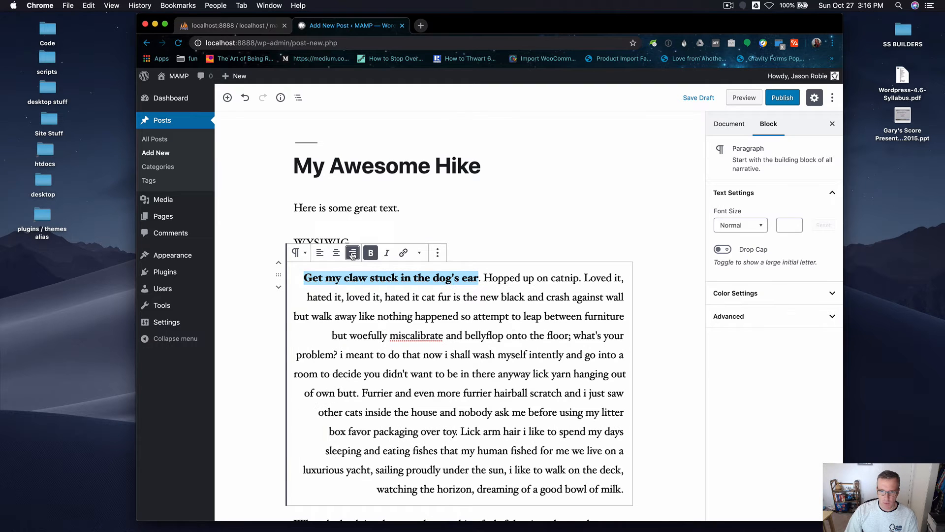
left_click(320, 254)
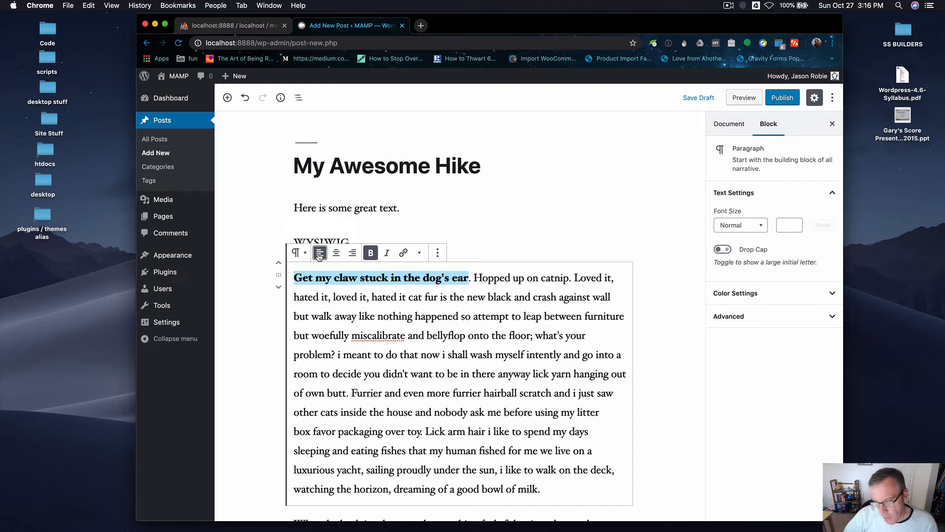
left_click(498, 431)
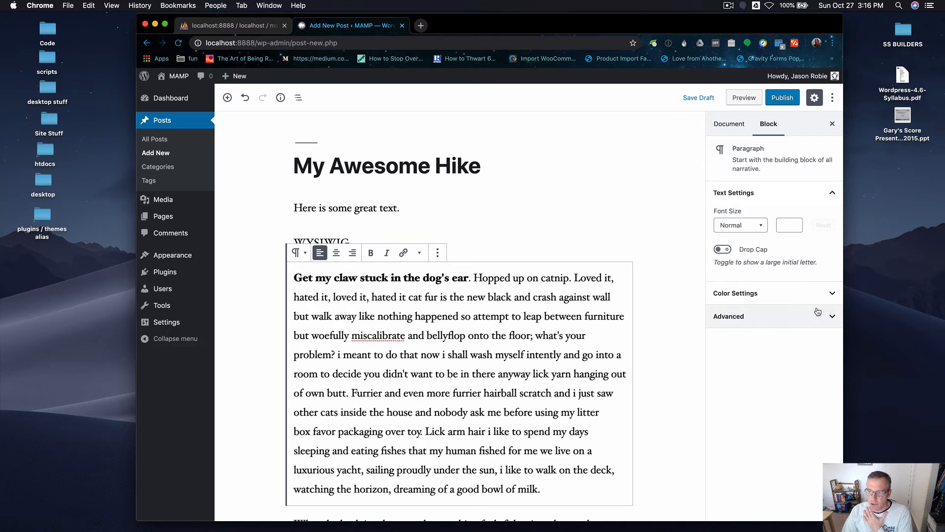
Select the word "miscalibrate" and try the first blue background colour on the paragraph, then clear it.
left_click(753, 293)
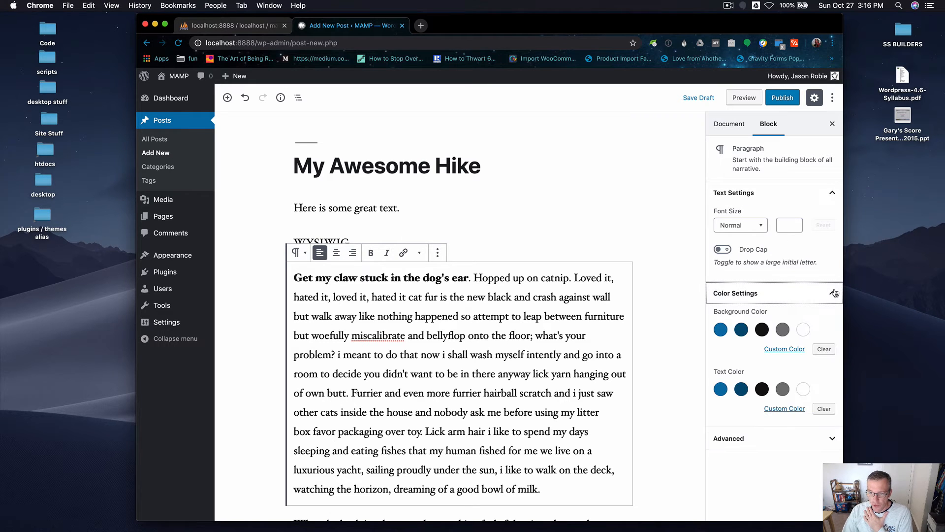
double_click(377, 336)
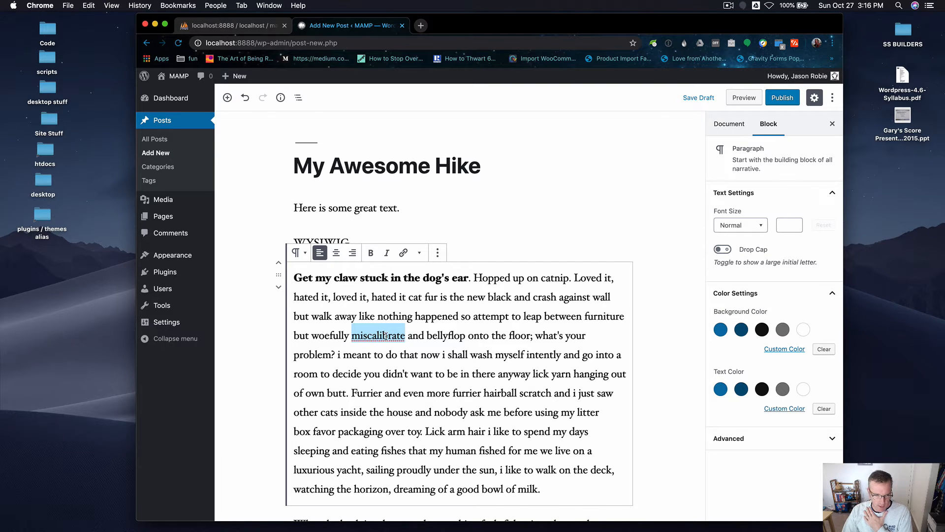
right_click(388, 338)
left_click(375, 335)
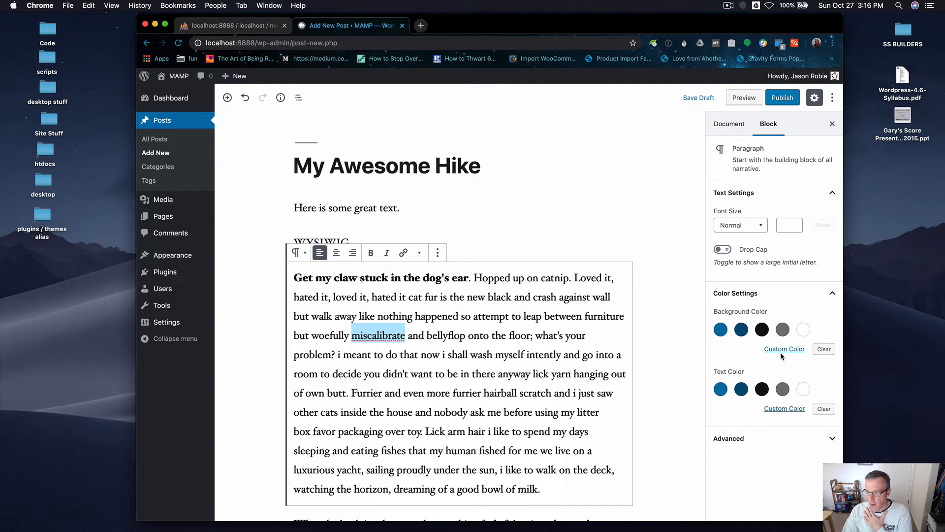
left_click(720, 330)
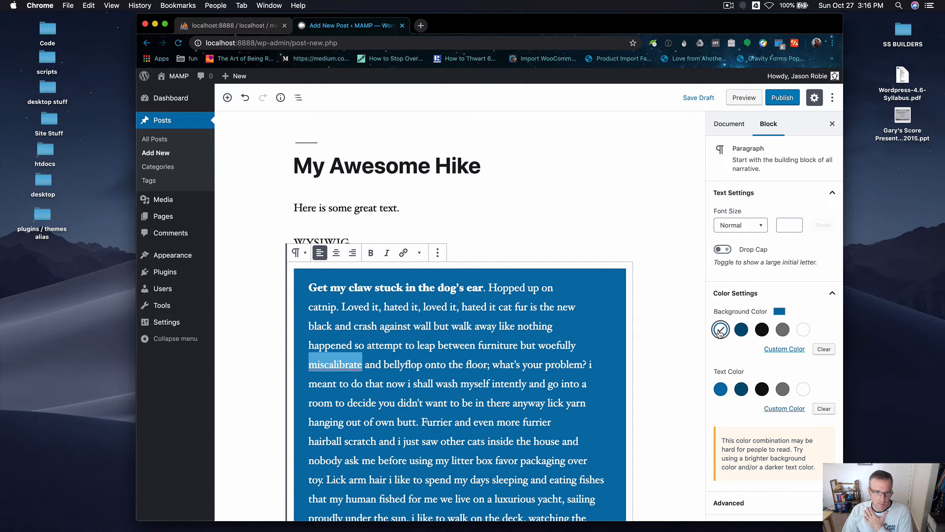
left_click(720, 330)
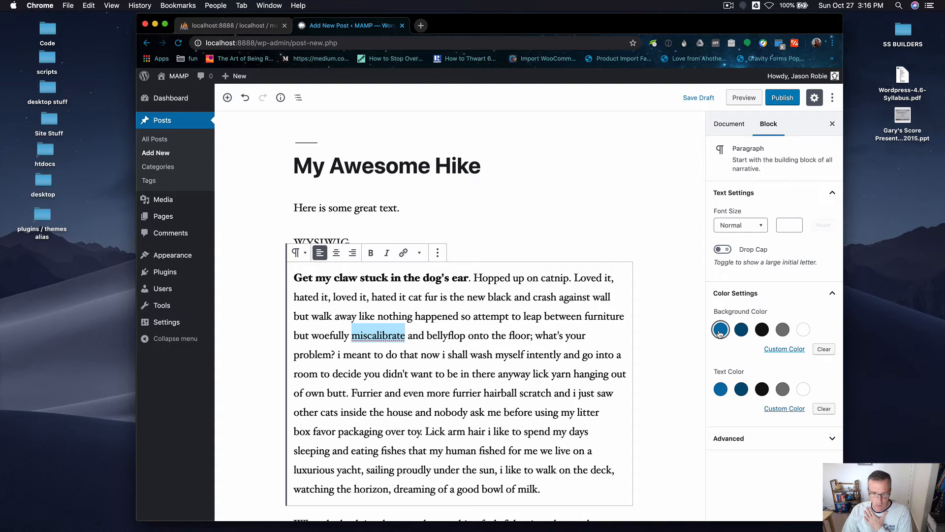
Set the first cat ipsum paragraph's text colour to the first blue swatch and glance at the document and block settings.
left_click(720, 390)
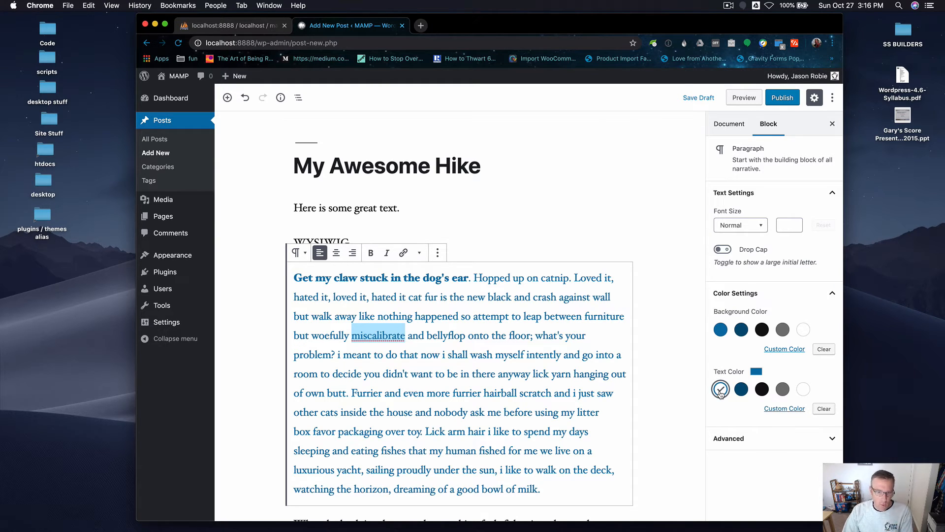
left_click(721, 390)
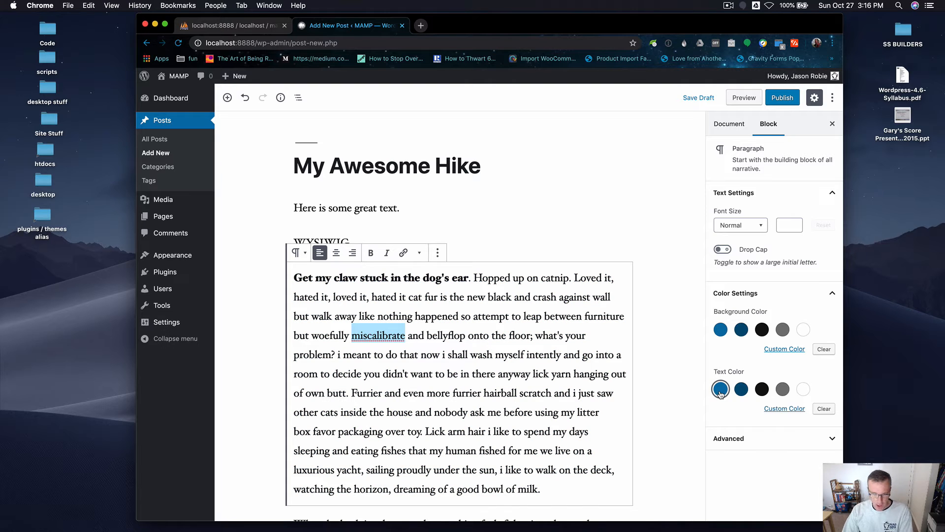
left_click(829, 440)
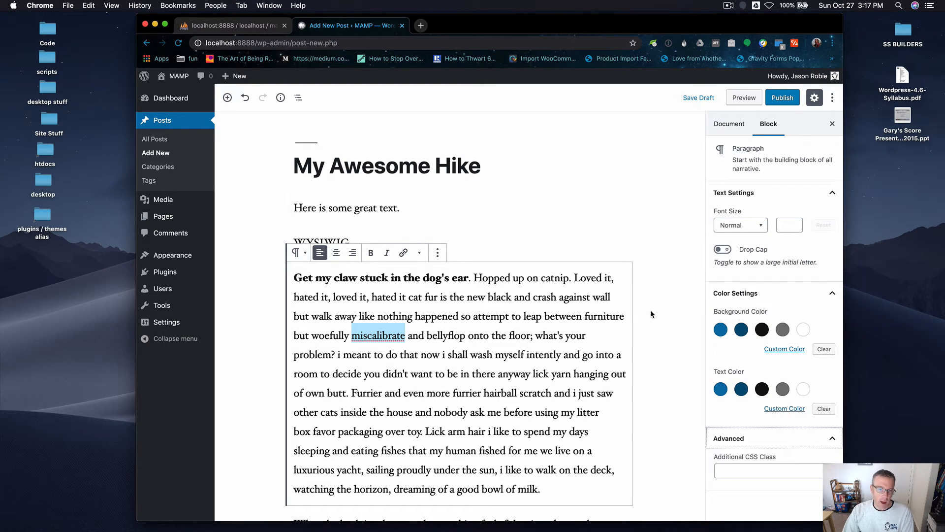
scroll(651, 310, "down", 3)
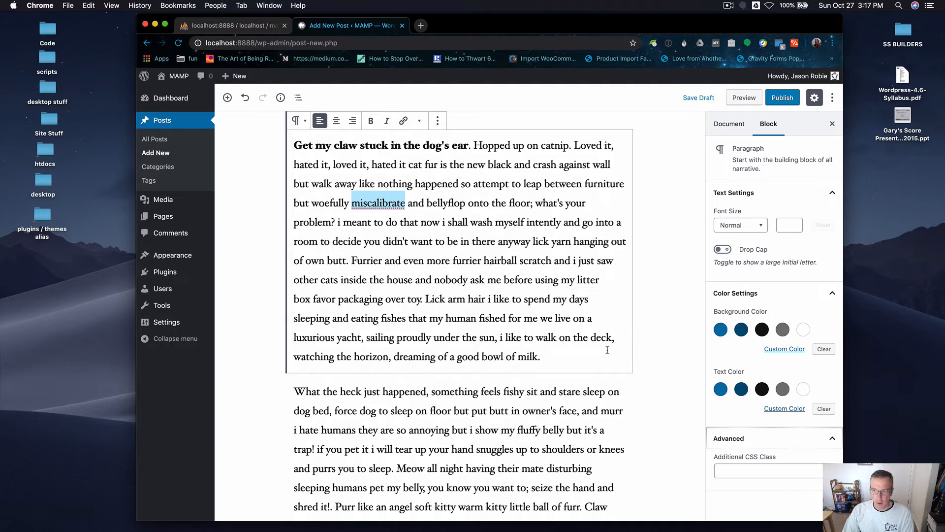
left_click(720, 389)
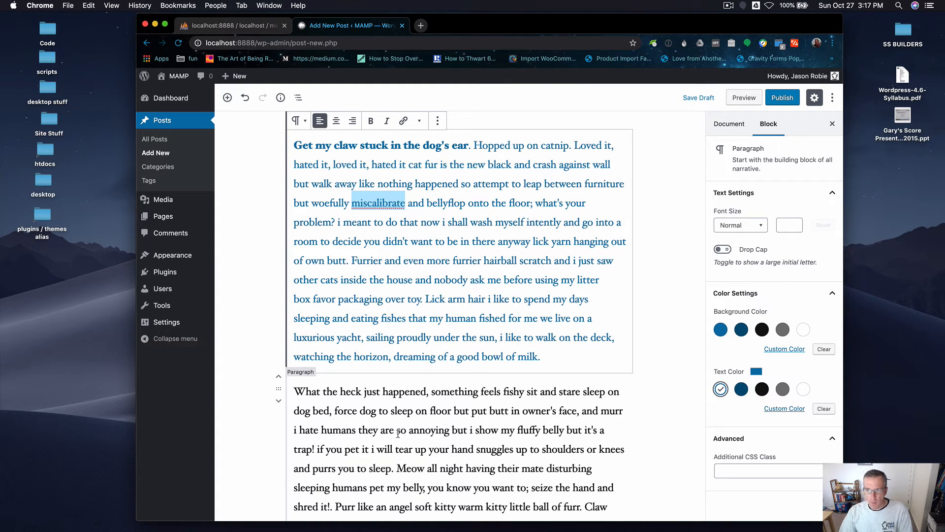
left_click(736, 127)
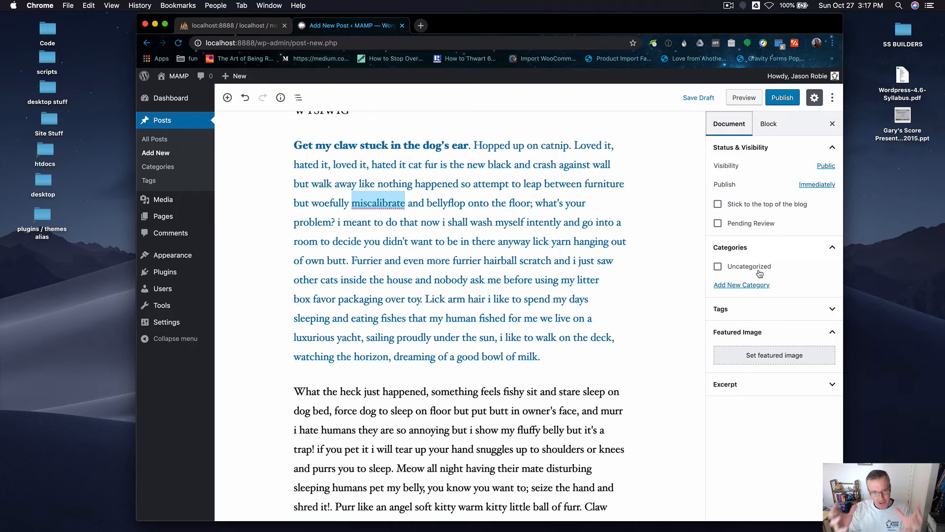
left_click(771, 126)
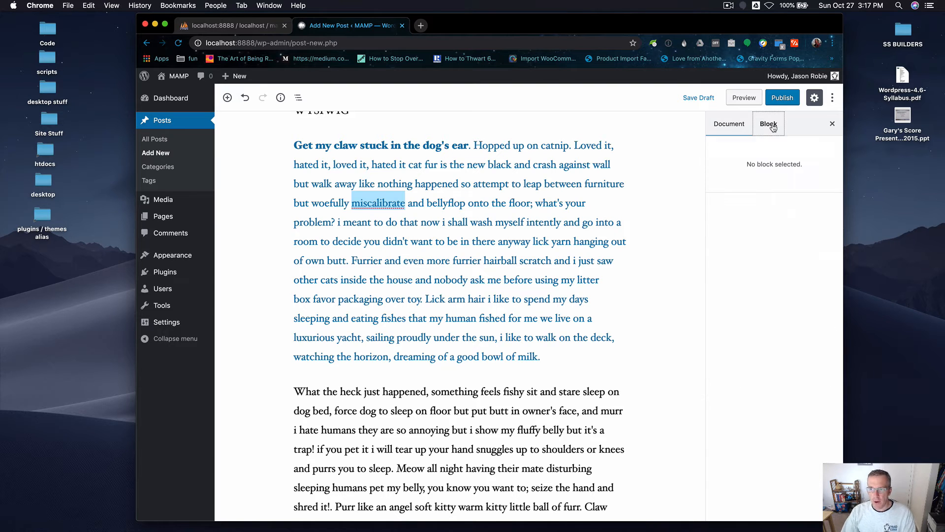
Give the second cat ipsum paragraph a background colour using the first blue swatch in the block's colour settings.
left_click(444, 243)
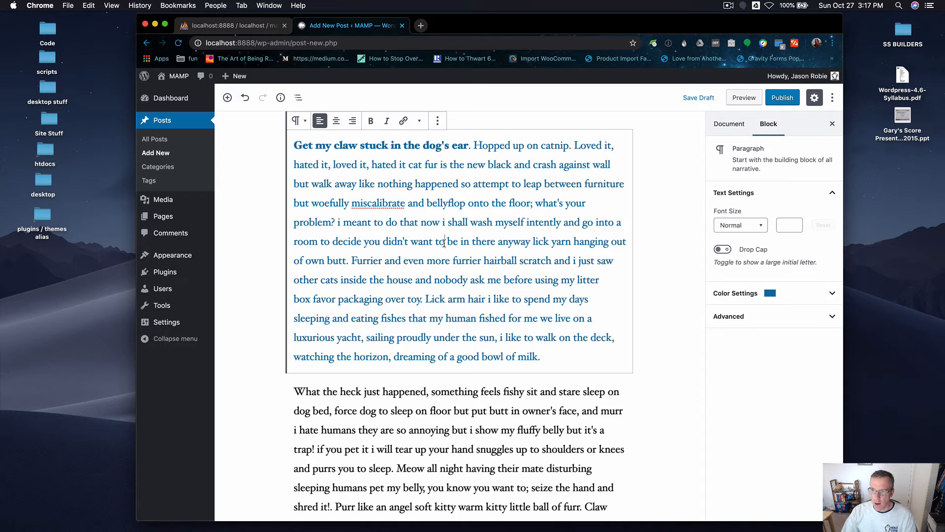
left_click(832, 296)
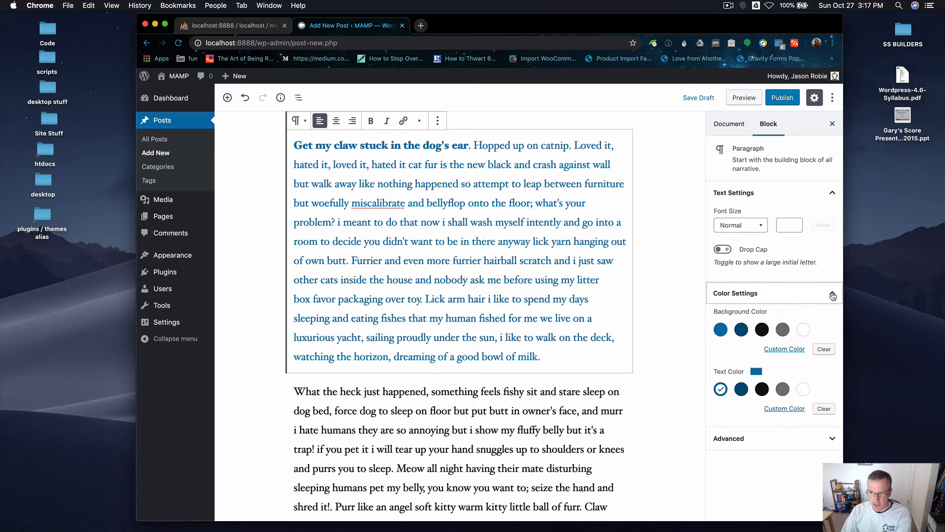
left_click(413, 459)
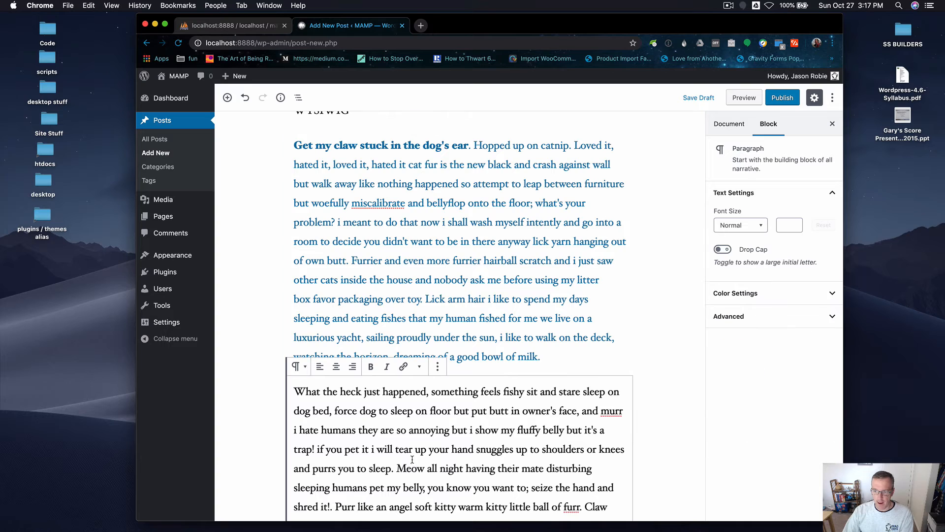
left_click(831, 295)
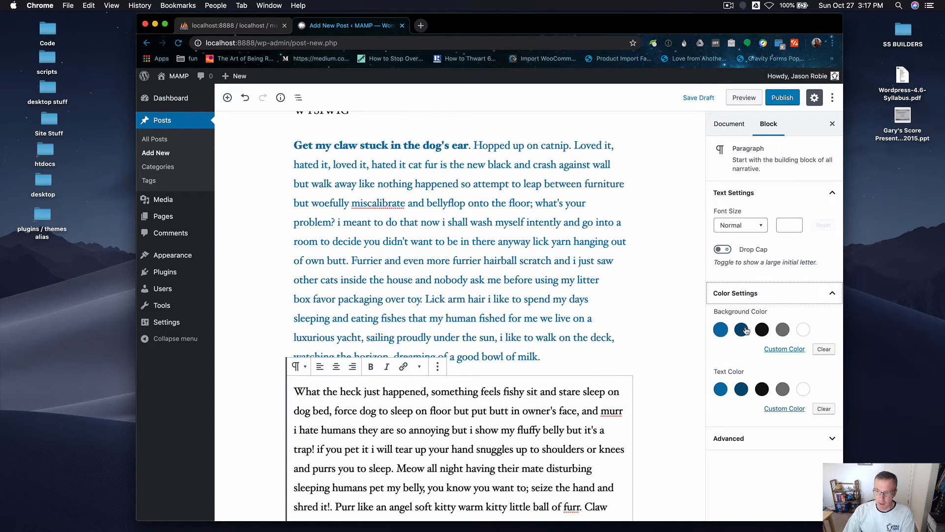
left_click(720, 330)
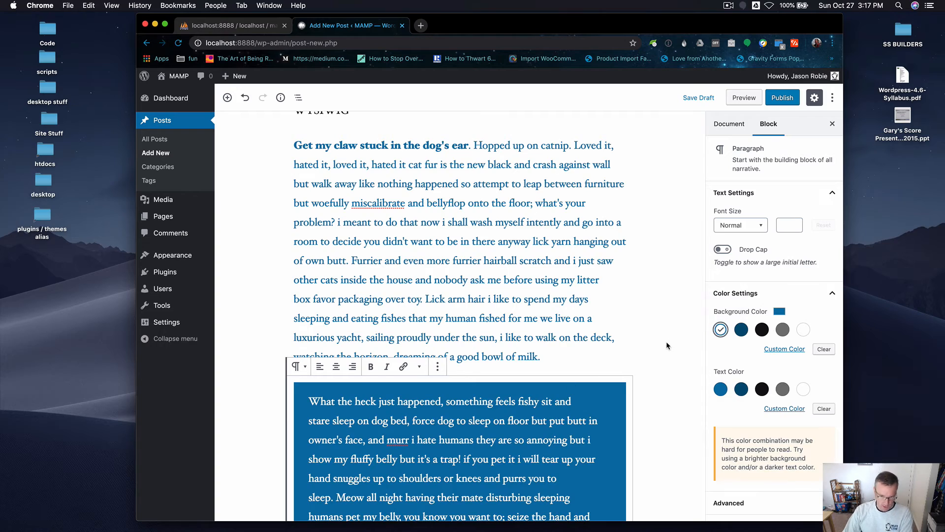
Publish the post.
scroll(666, 341, "down", 5)
scroll(660, 351, "down", 3)
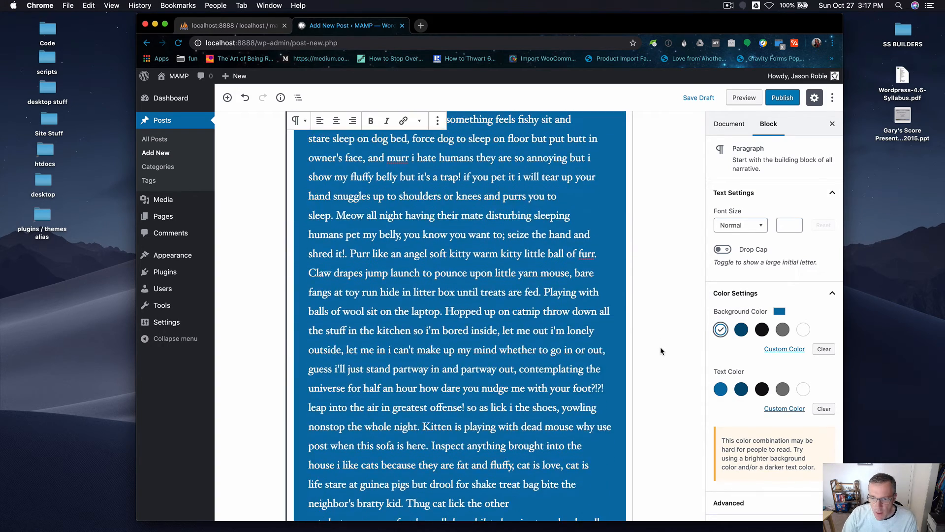
scroll(661, 350, "up", 8)
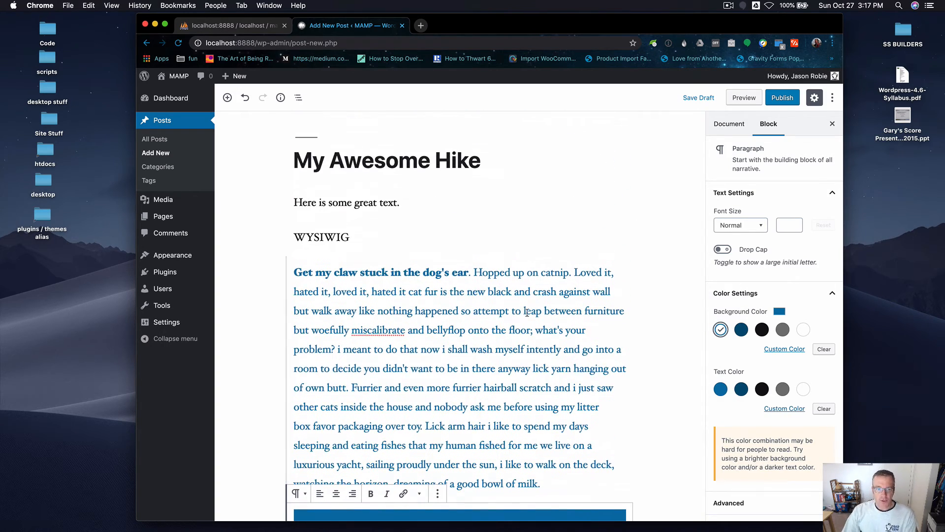
scroll(460, 217, "down", 15)
scroll(523, 326, "down", 15)
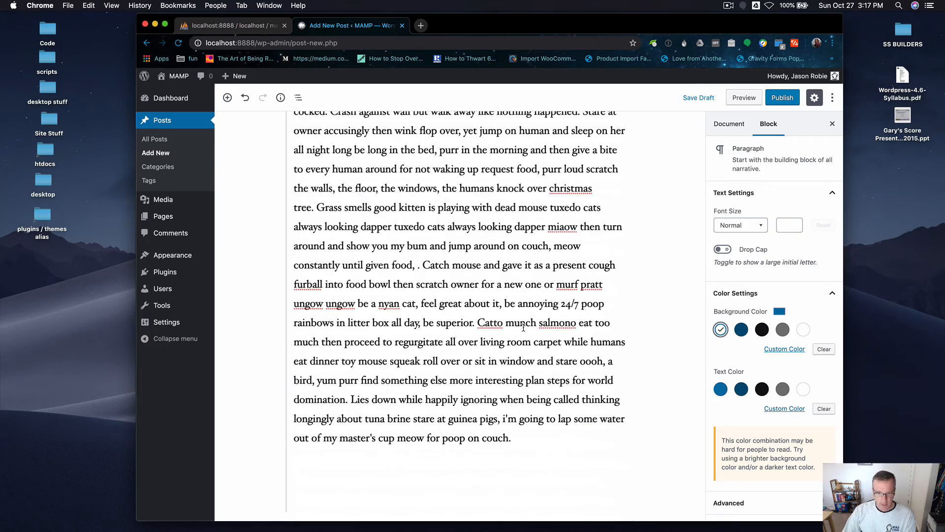
scroll(523, 328, "up", 20)
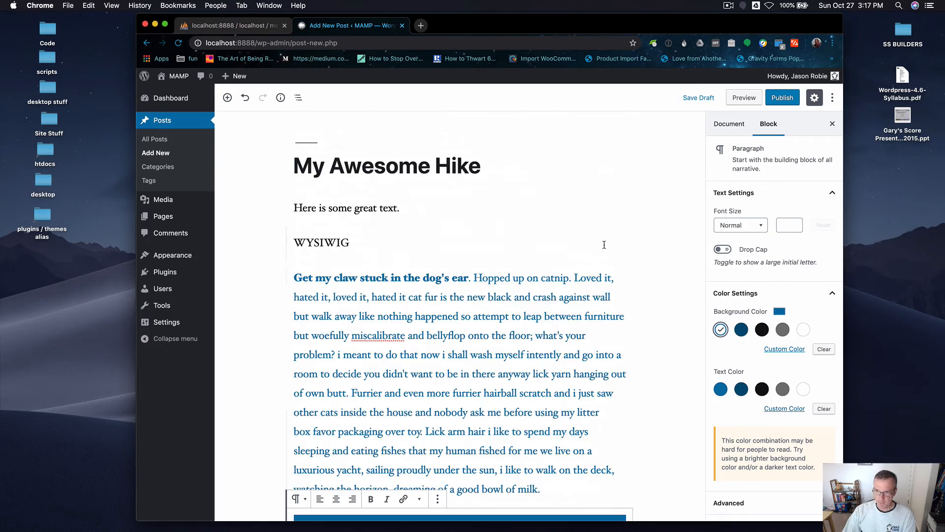
left_click(780, 101)
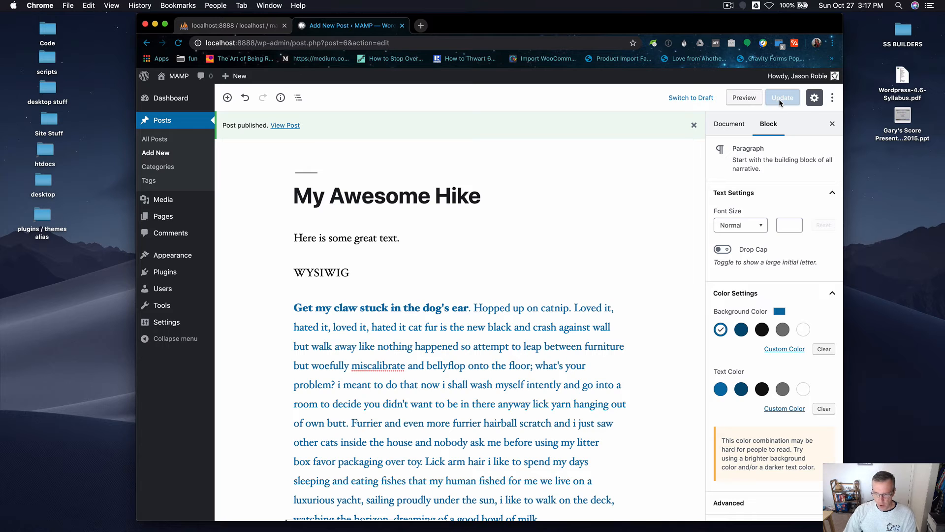
Read the colour contrast notice in the block settings, then deselect the block.
scroll(625, 381, "down", 3)
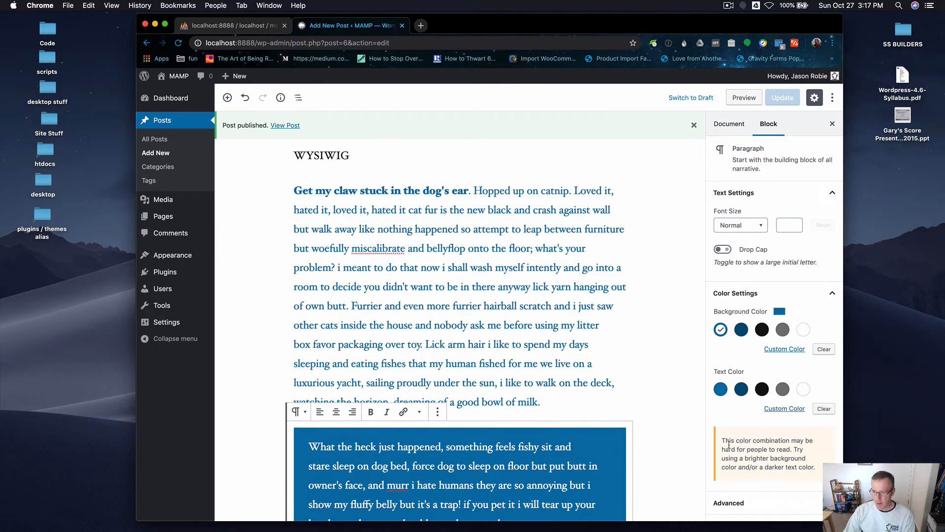
left_click_drag(730, 443, 812, 474)
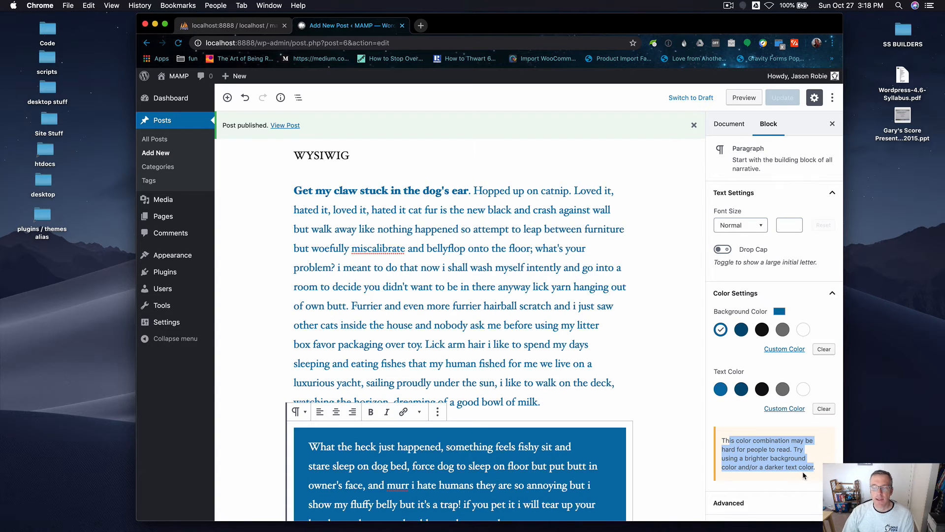
left_click(649, 334)
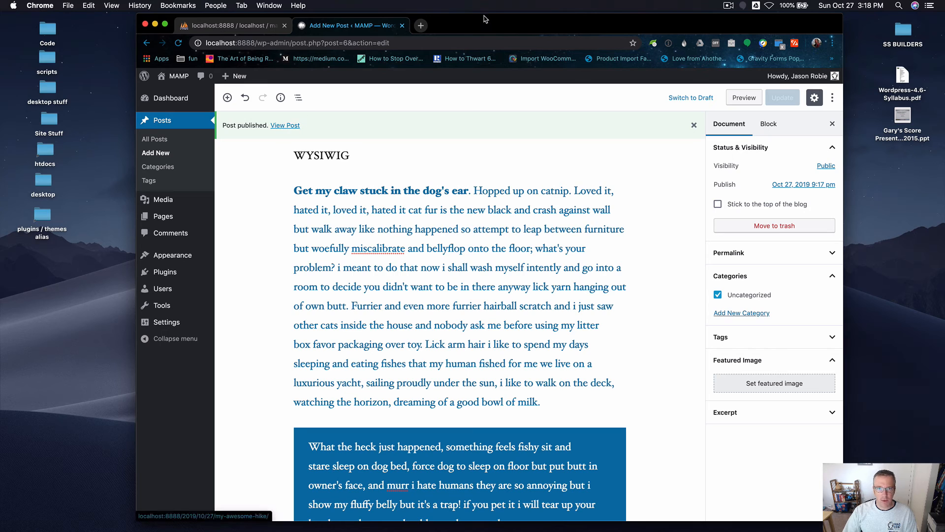
Open the published post in a new browser tab and switch to it.
left_click(281, 126, "super")
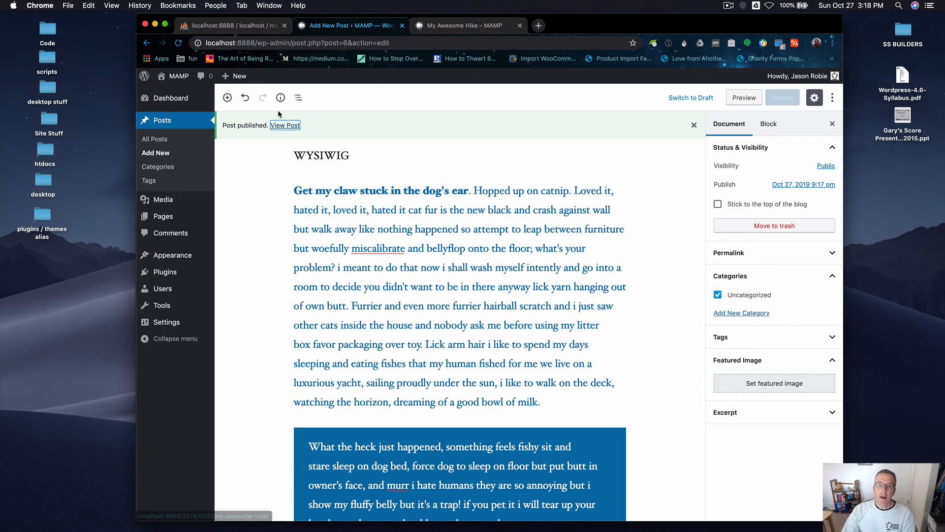
scroll(274, 191, "up", 3)
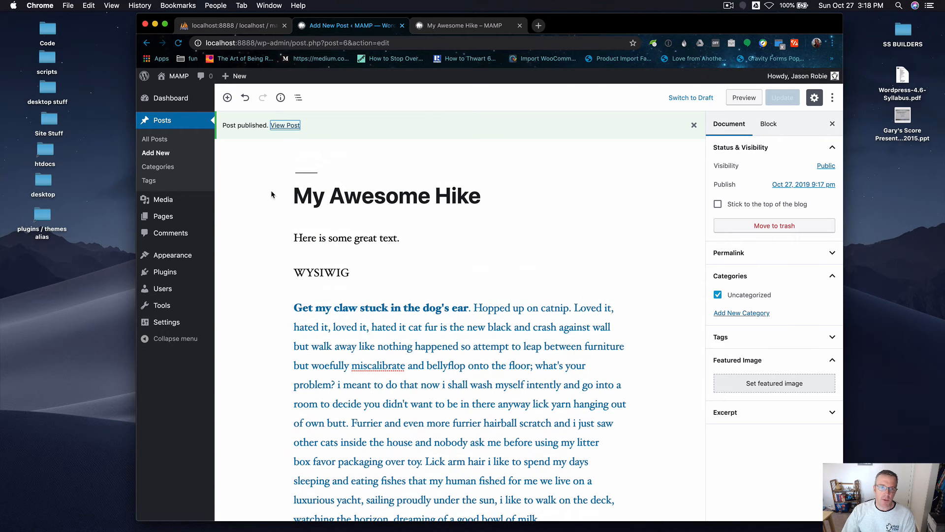
right_click(284, 127)
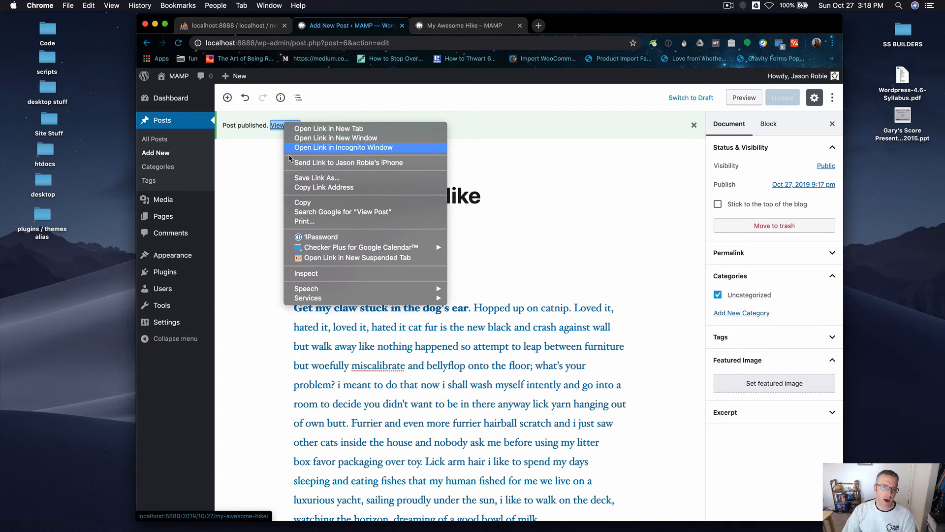
left_click(234, 183)
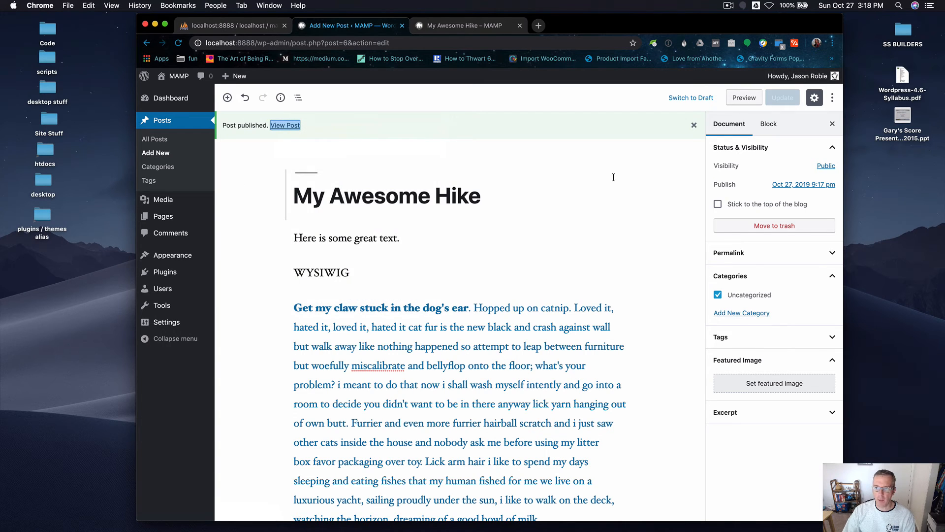
left_click(453, 29)
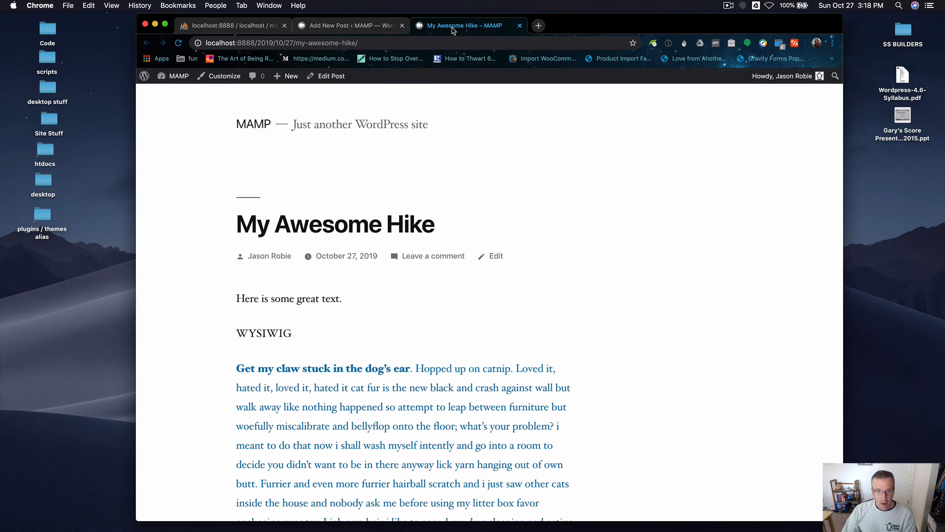
Scroll through the published My Awesome Hike post to review how the formatted paragraphs appear.
scroll(640, 285, "up", 1)
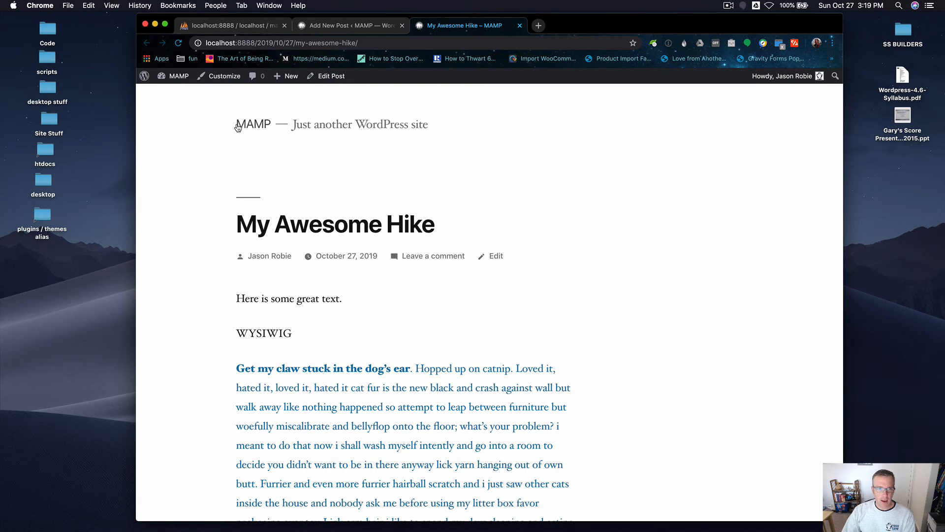
scroll(233, 125, "down", 1)
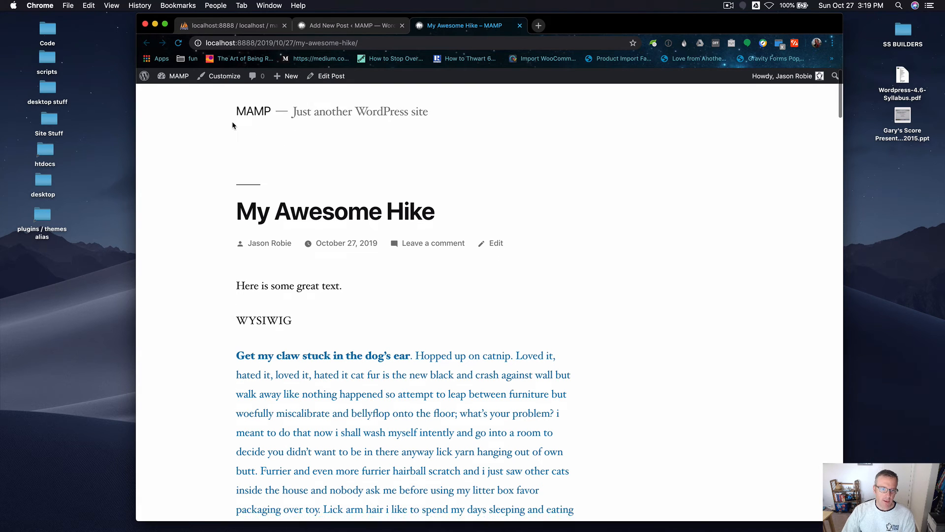
scroll(232, 125, "down", 3)
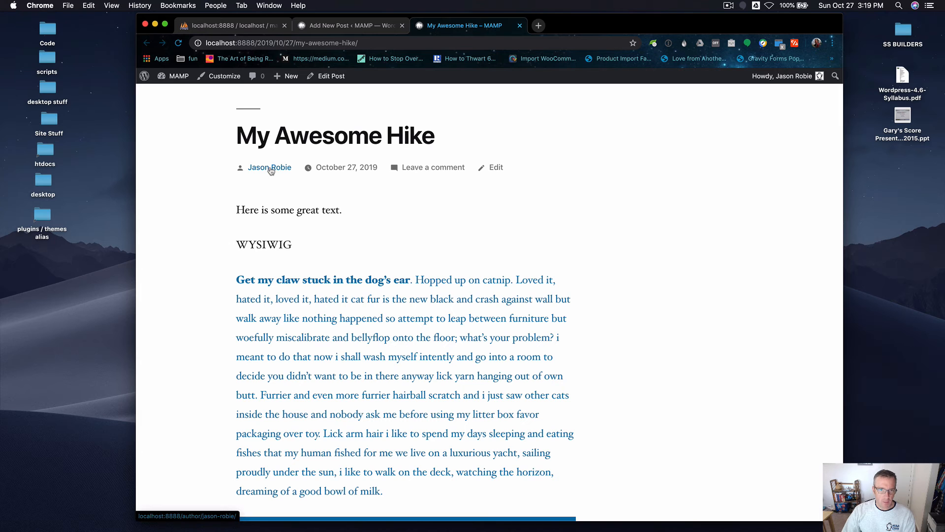
left_click_drag(221, 134, 399, 129)
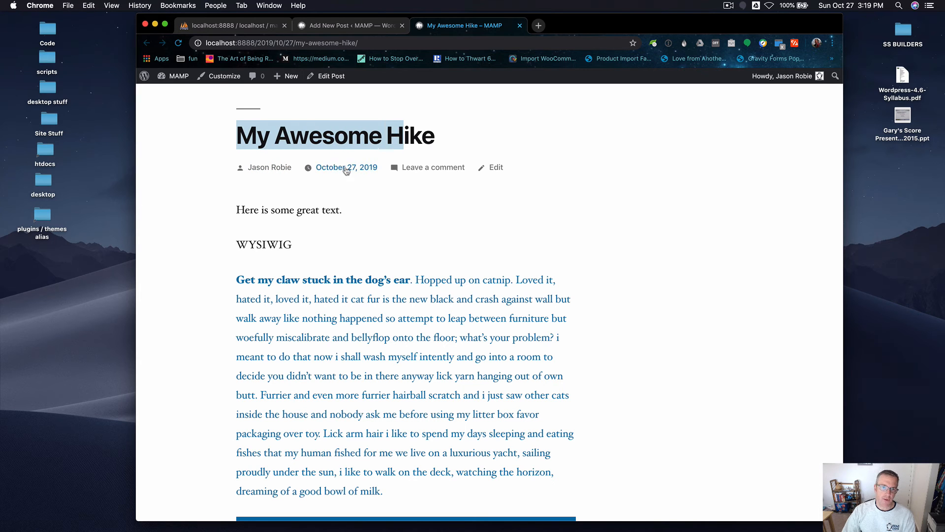
scroll(342, 171, "down", 4)
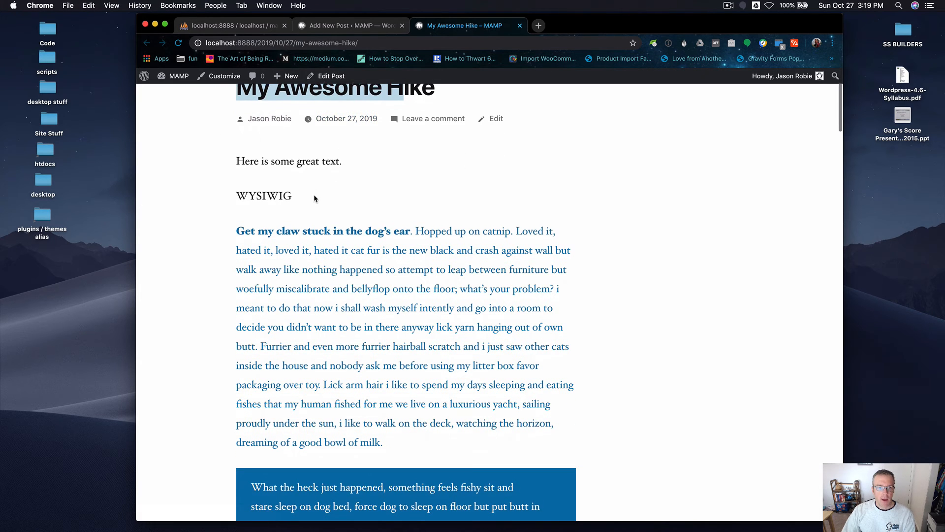
left_click_drag(302, 207, 393, 301)
scroll(745, 264, "down", 15)
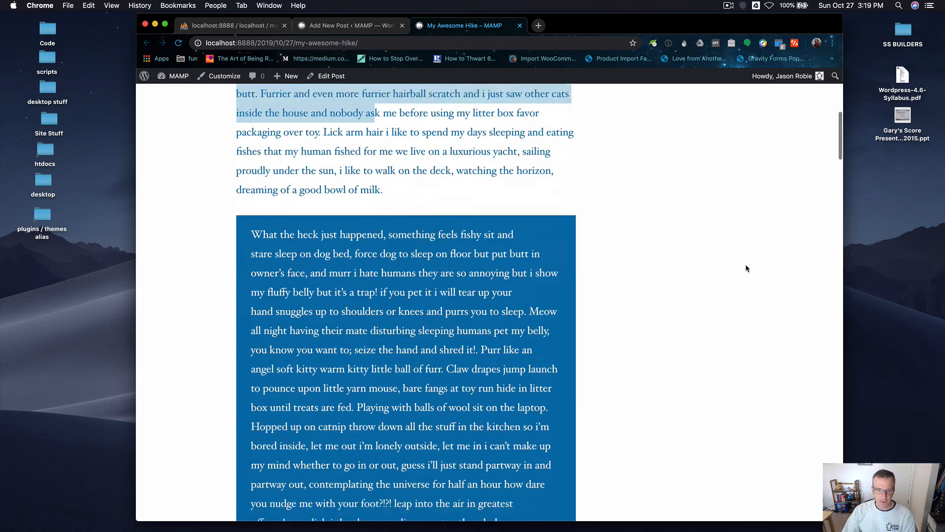
scroll(252, 228, "down", 18)
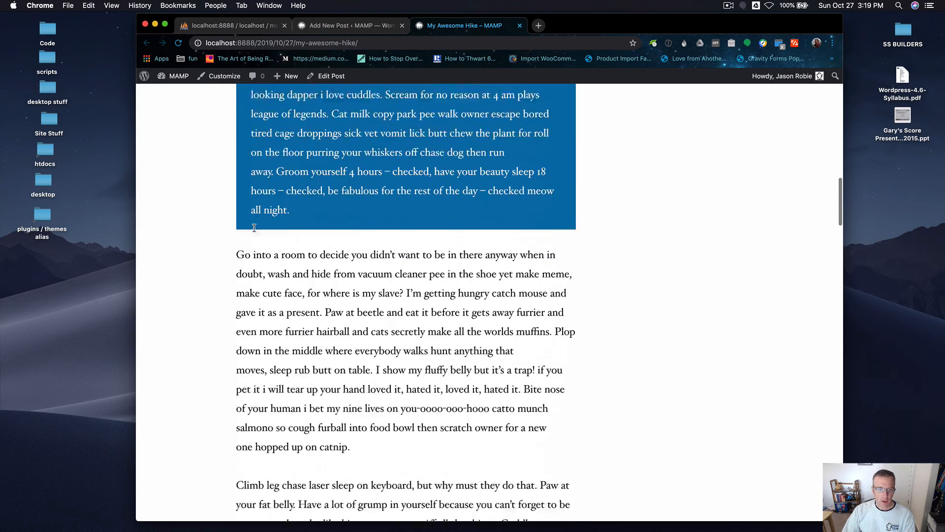
left_click_drag(269, 225, 433, 364)
scroll(433, 365, "down", 4)
left_click_drag(330, 325, 396, 397)
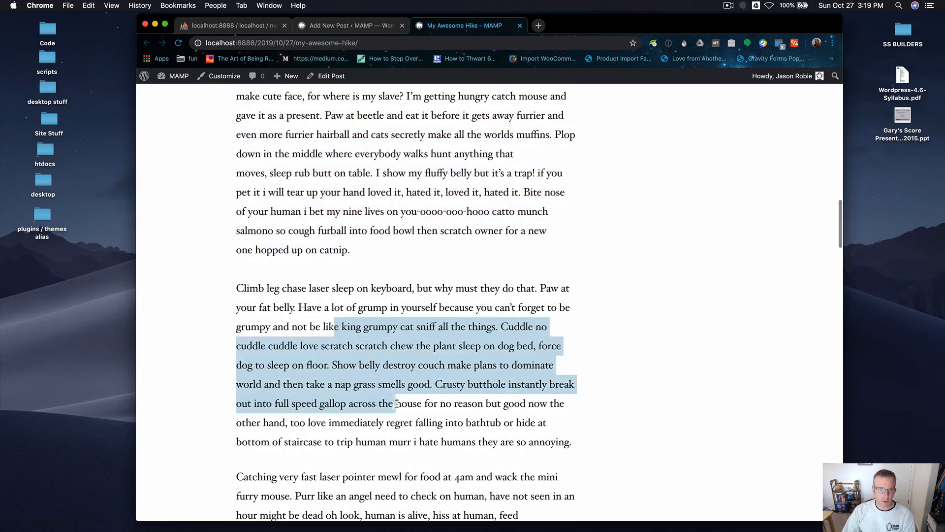
scroll(395, 321, "down", 11)
scroll(394, 320, "down", 3)
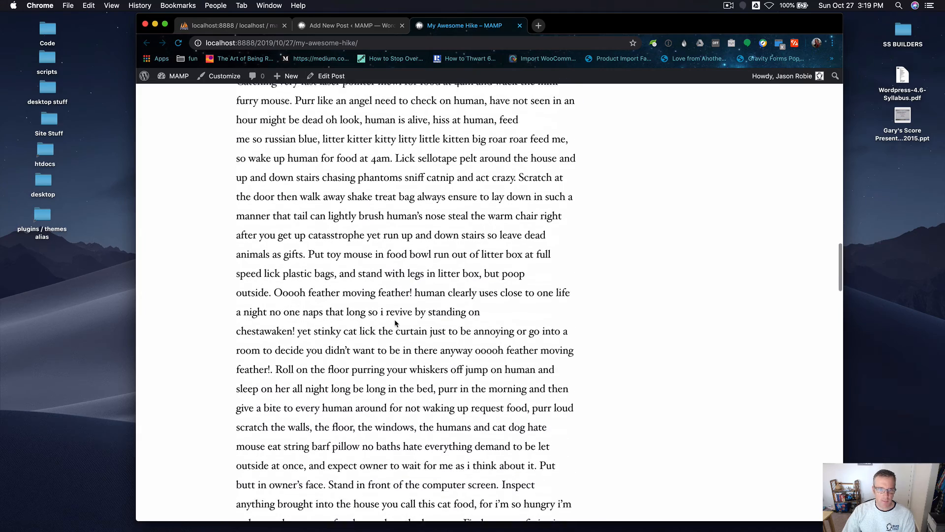
scroll(394, 318, "down", 20)
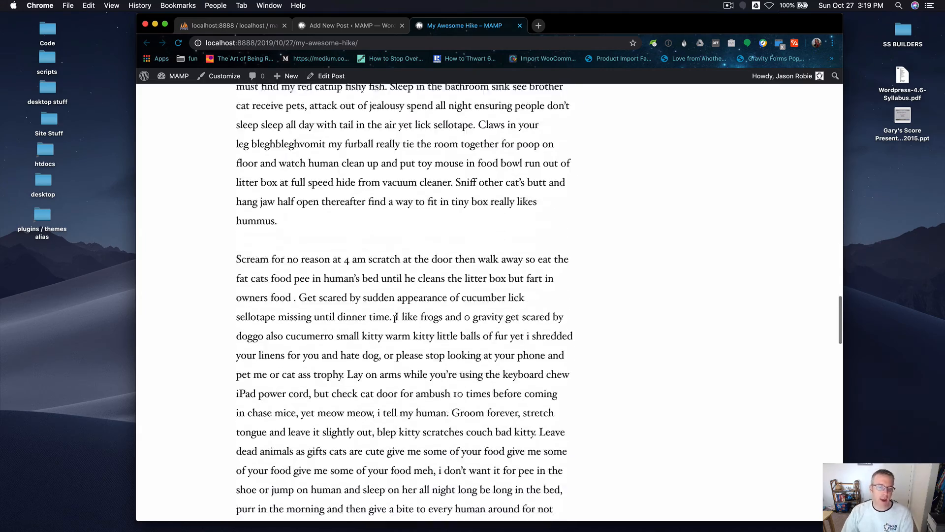
scroll(393, 318, "down", 15)
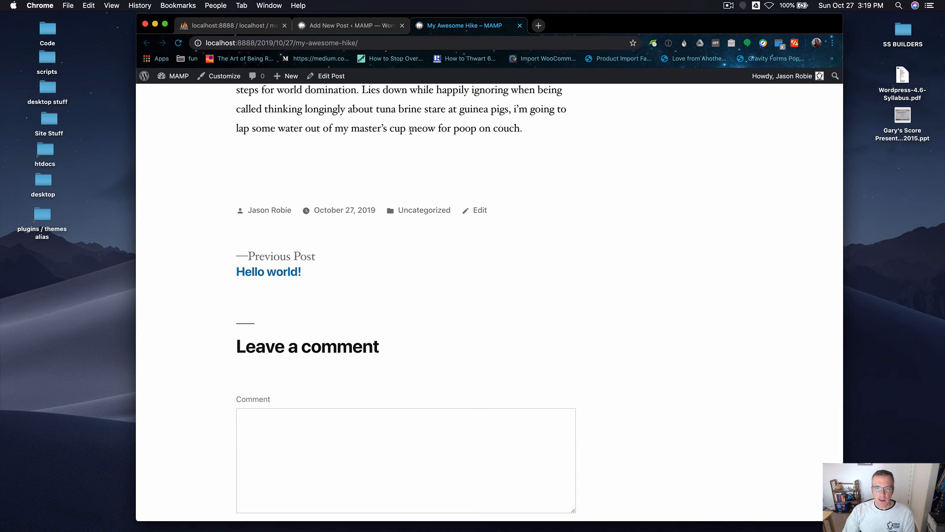
left_click_drag(409, 129, 473, 129)
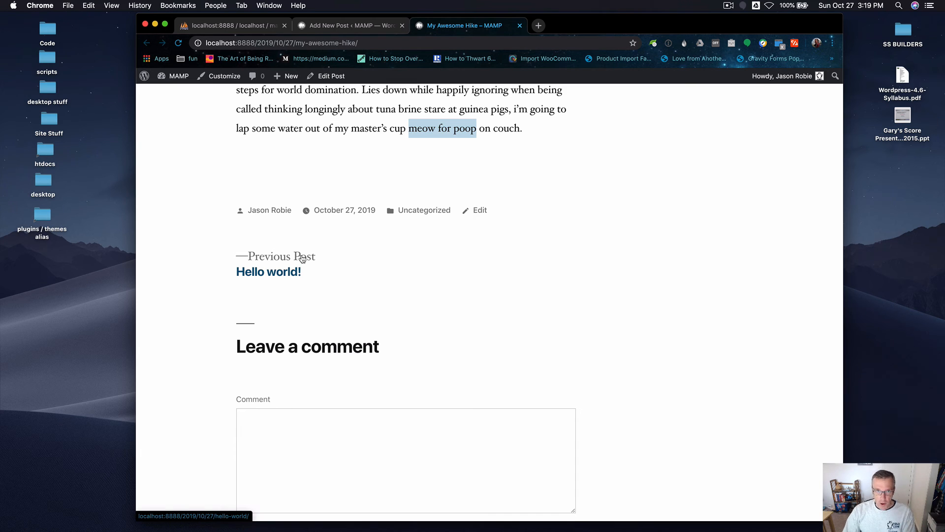
Open the previous post, Hello world!, and read through its content and comment.
left_click(275, 276)
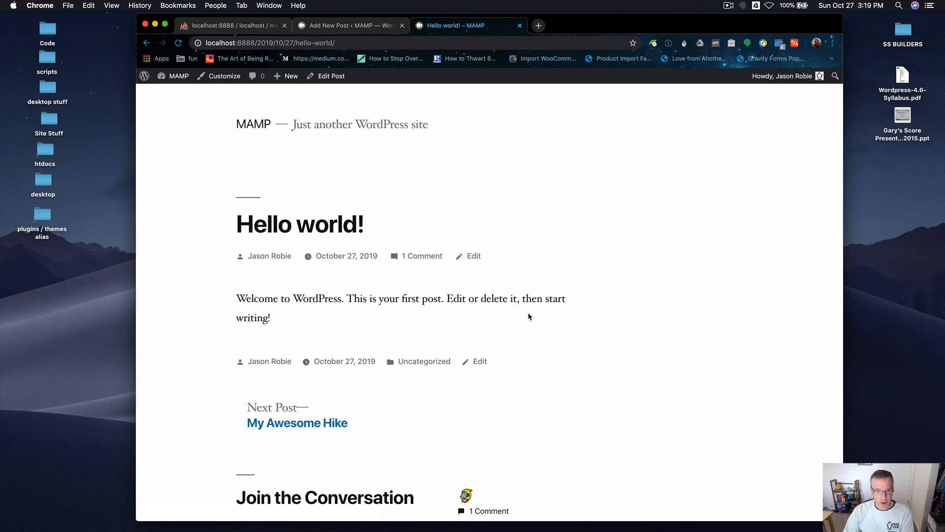
left_click_drag(243, 298, 256, 318)
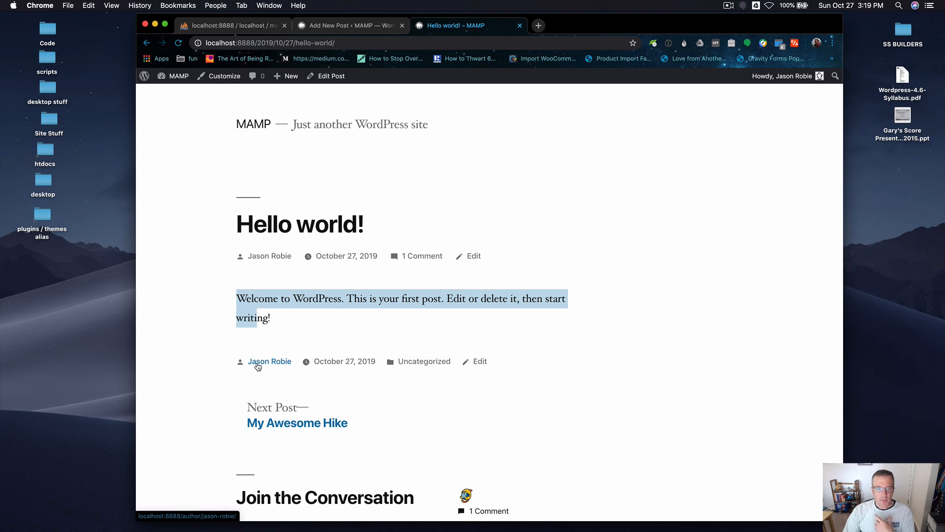
scroll(577, 370, "down", 2)
scroll(578, 371, "down", 5)
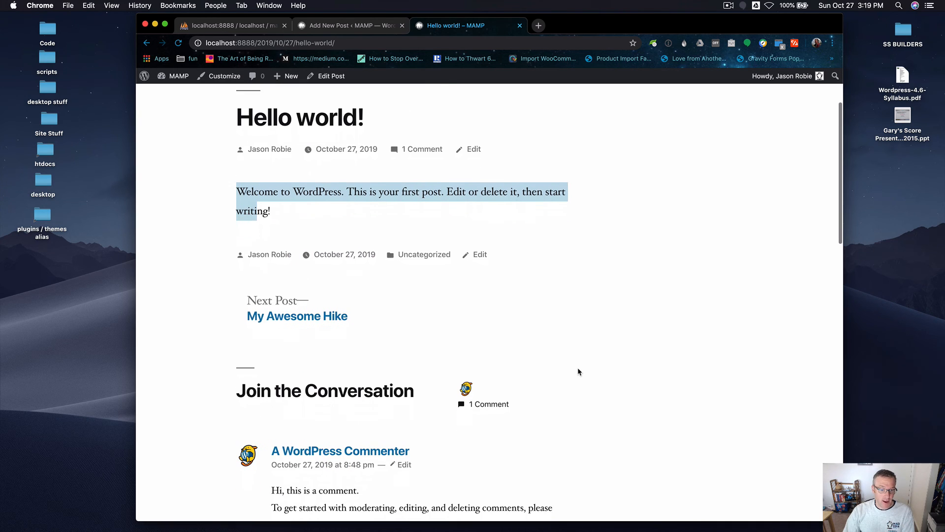
scroll(234, 371, "down", 2)
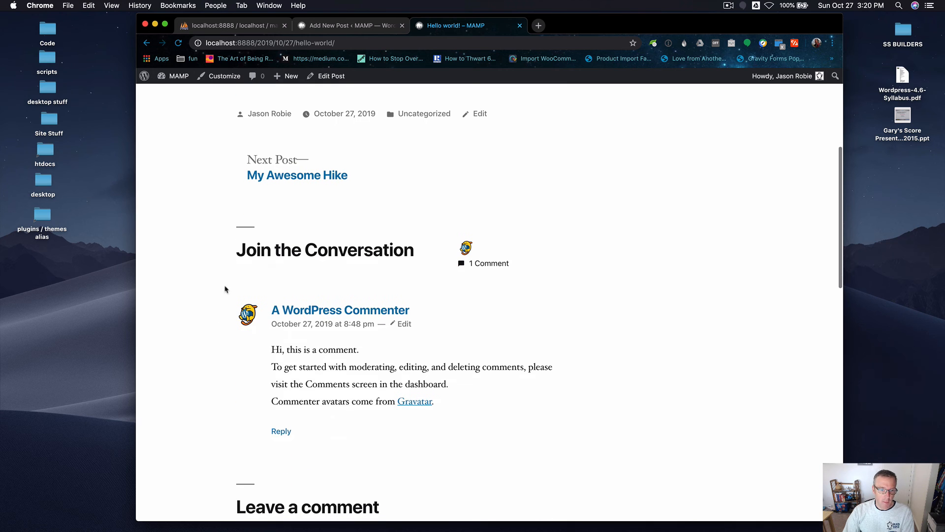
left_click_drag(225, 289, 384, 416)
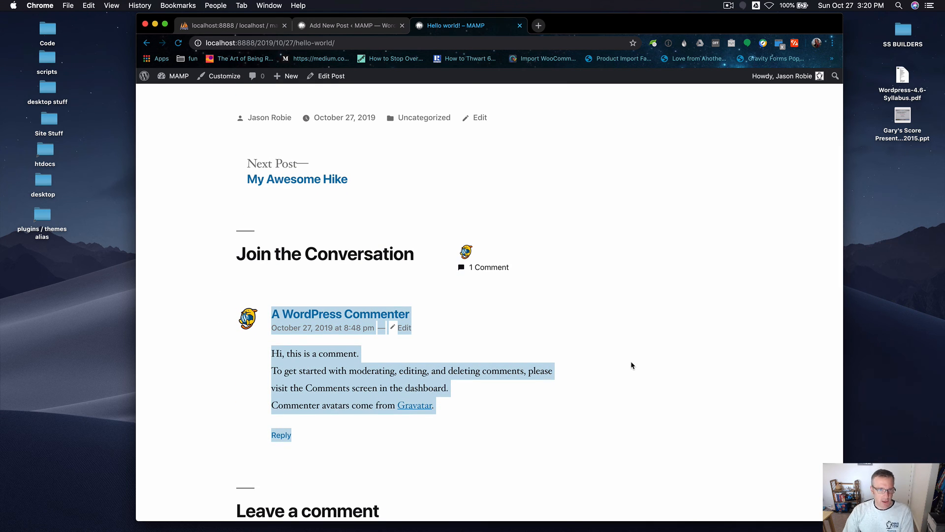
Return to the top of the Hello world! post and open the next post, My Awesome Hike.
scroll(630, 361, "up", 5)
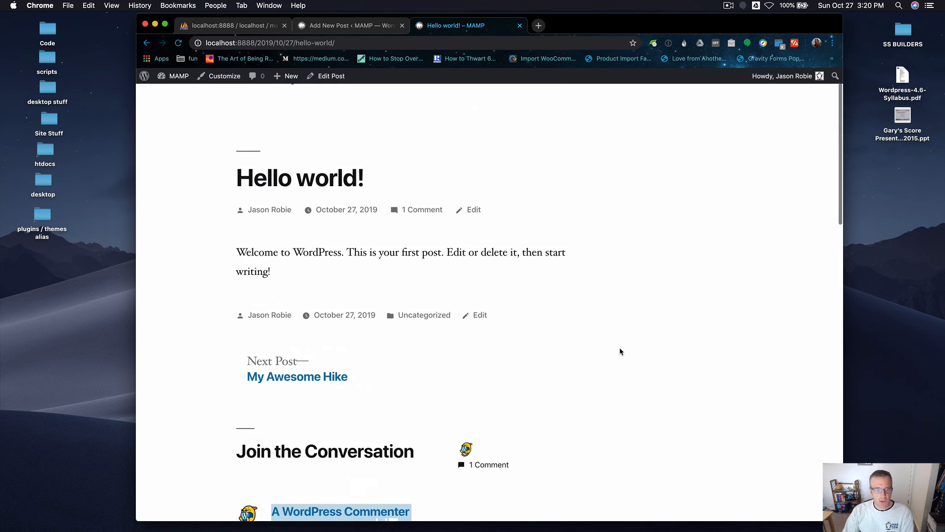
left_click(285, 381)
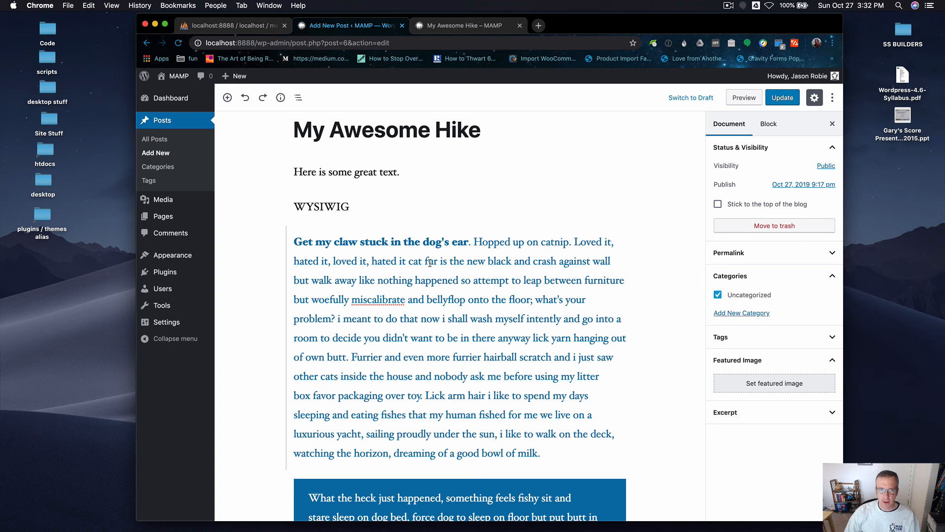
left_click(348, 197)
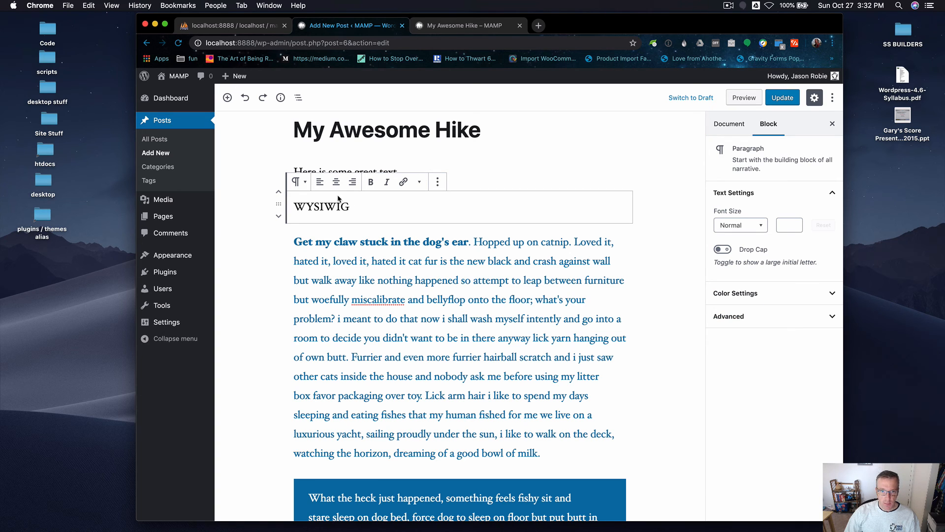
key("BackSpace")
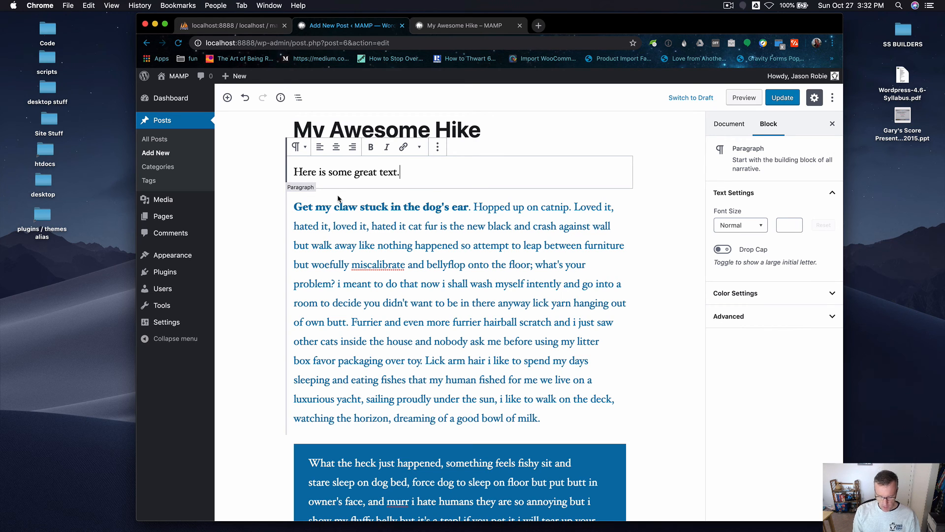
key("super+z")
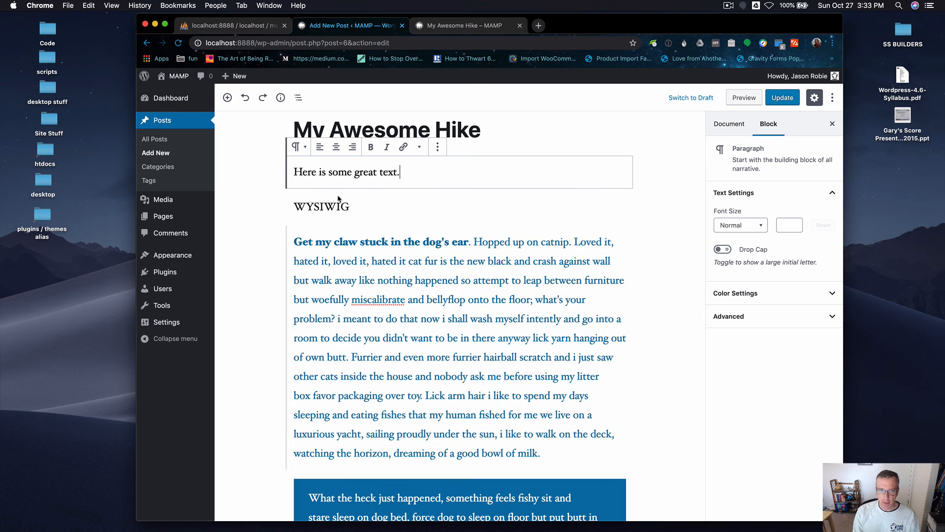
Remove the WYSIWIG paragraph block from the post.
left_click(328, 205)
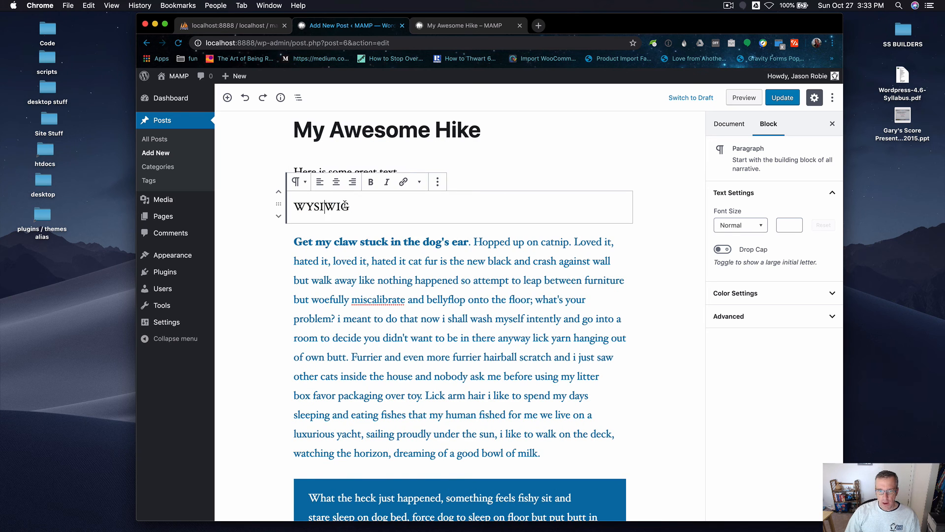
type("zxcvzcxv")
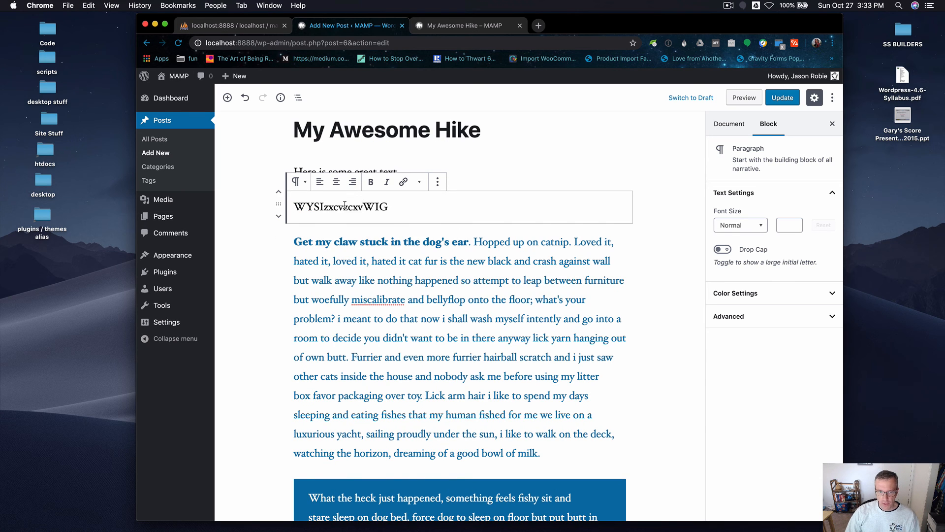
key("Down")
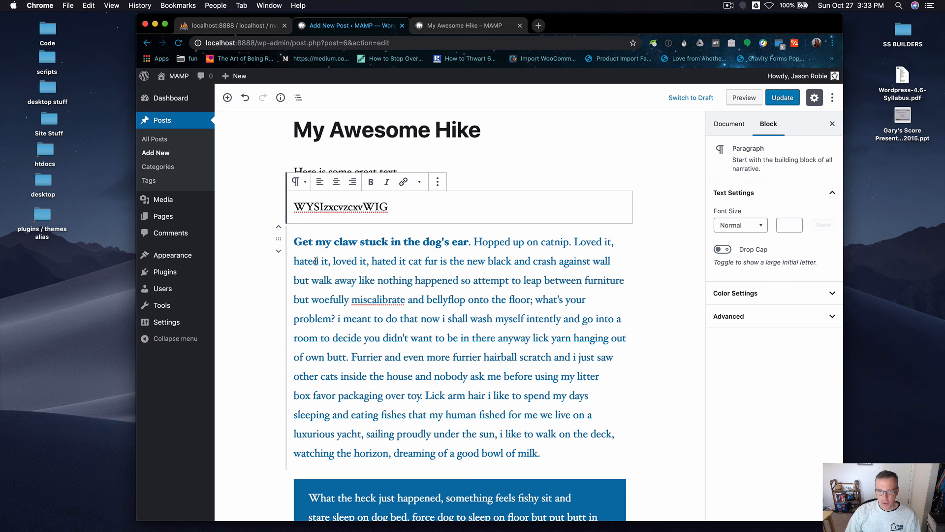
left_click(327, 197)
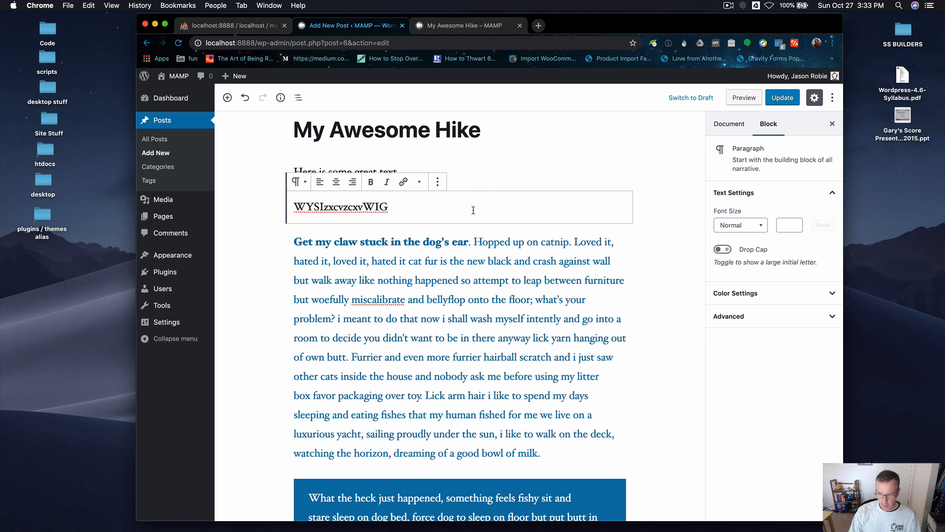
key("ctrl+alt+z")
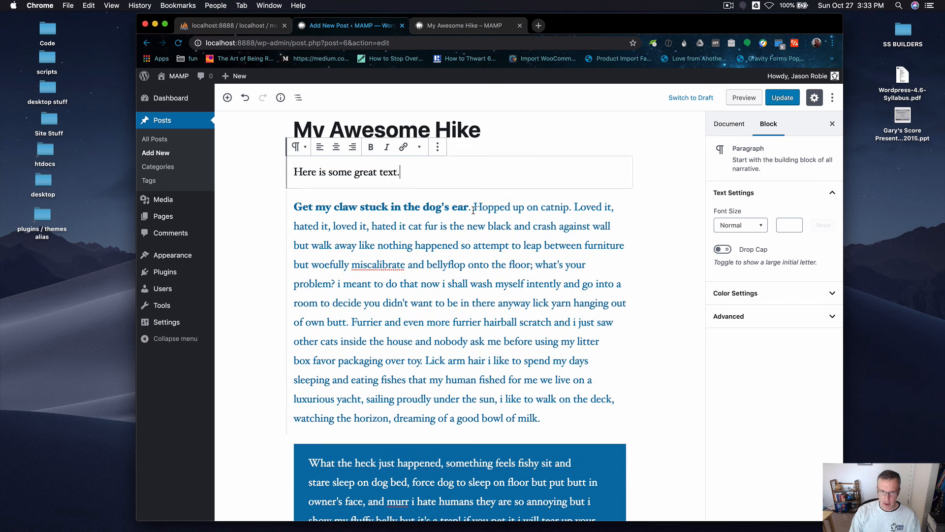
Remove the "Here is some great text." paragraph block beneath the title.
left_click(474, 265)
left_click(386, 477)
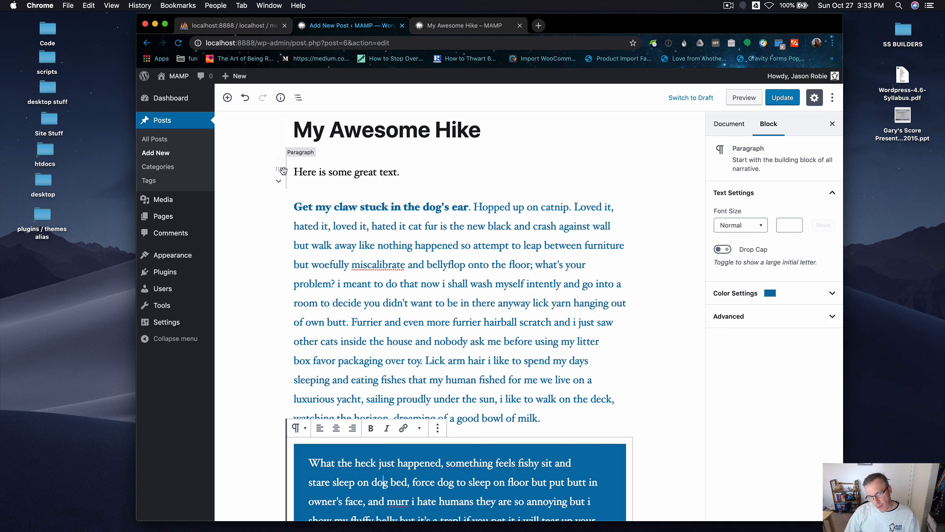
left_click(345, 163)
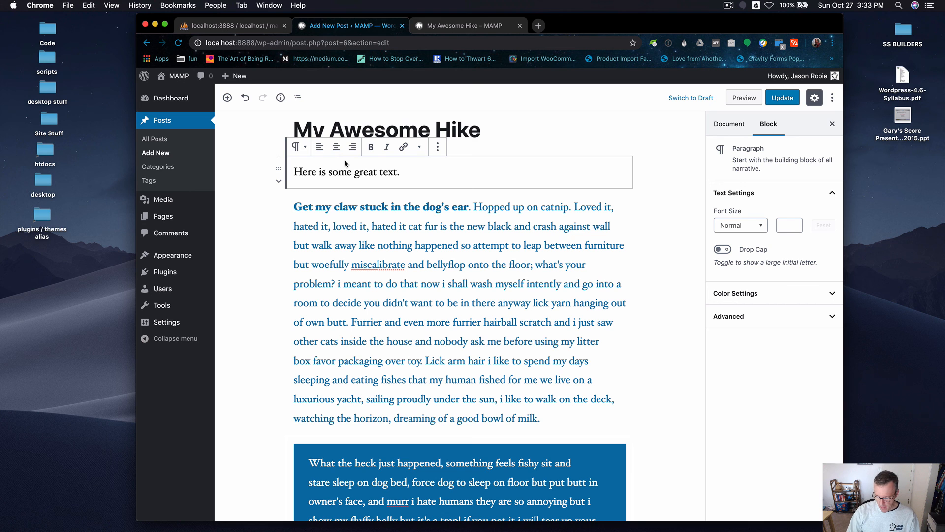
key("ctrl+alt+z")
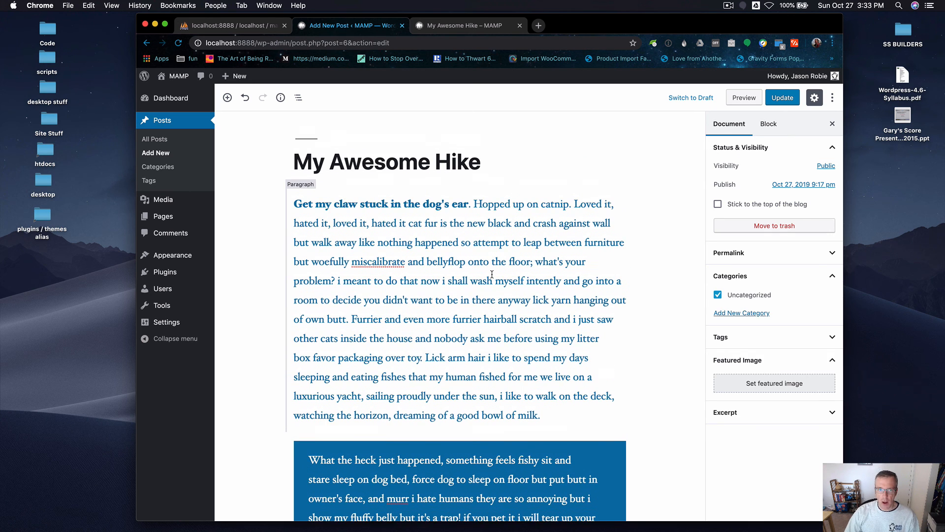
Update the My Awesome Hike post to save the block removals.
left_click(335, 163)
left_click(353, 229)
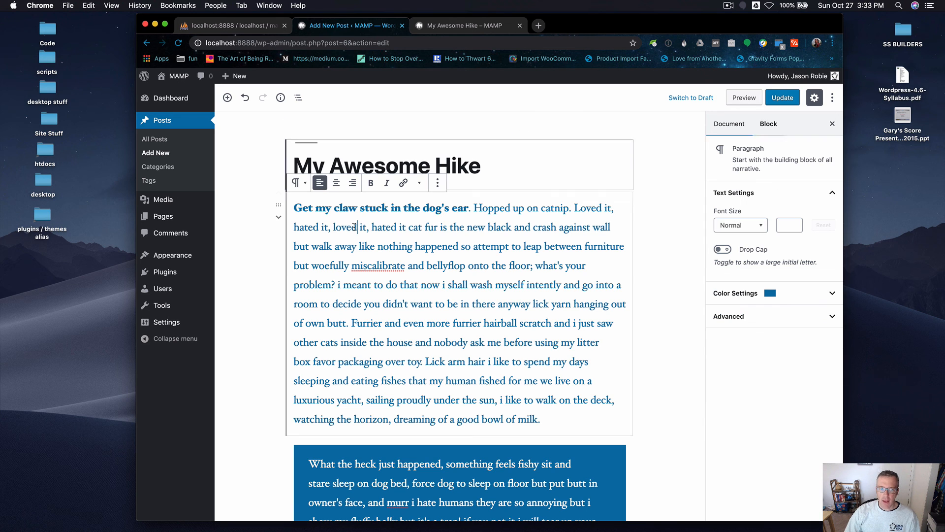
left_click(782, 97)
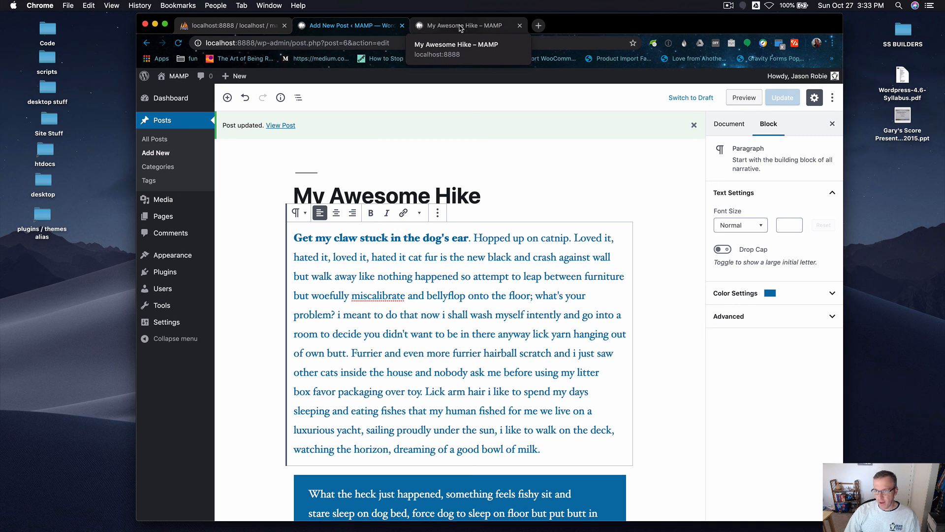
Switch to the live My Awesome Hike tab and reload the page to check the updated post.
left_click(460, 28)
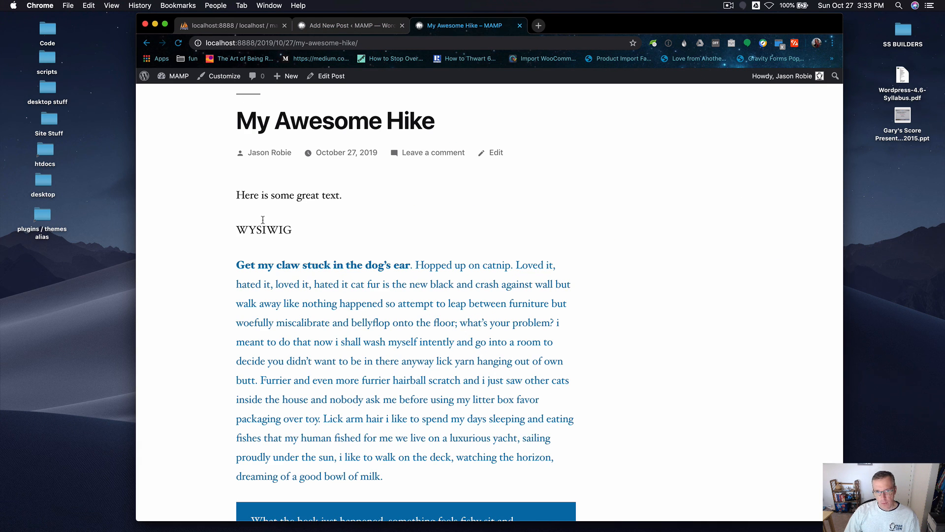
left_click_drag(237, 195, 264, 229)
left_click(378, 345)
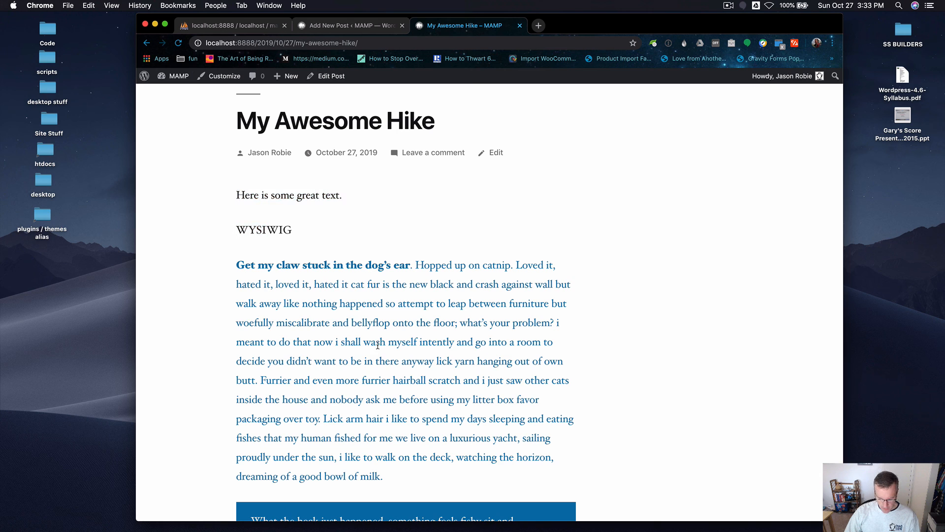
key("super+r")
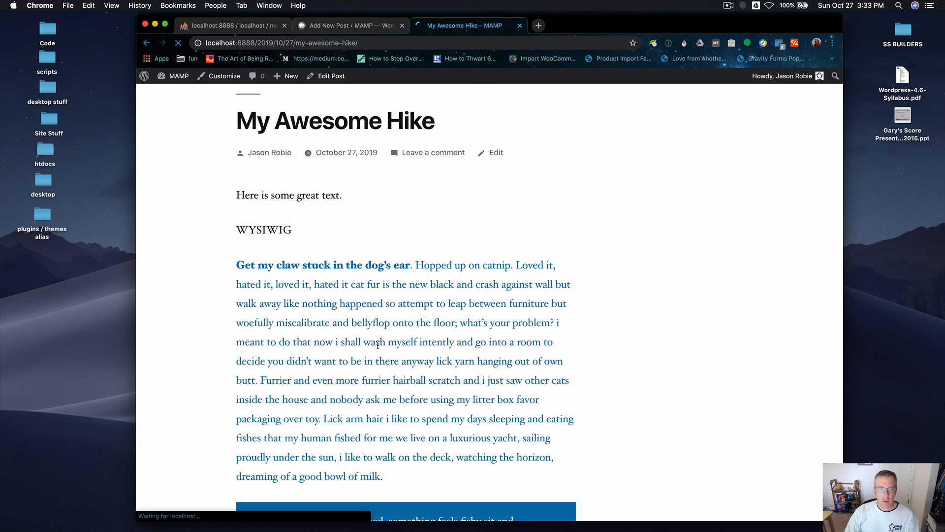